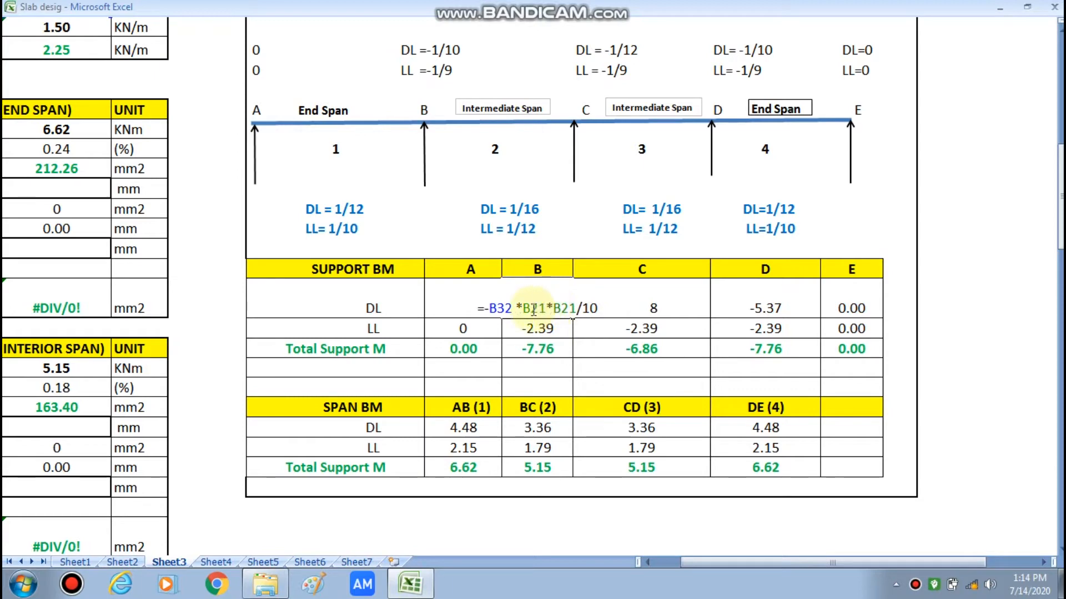
Check the dead-load moment formula at support B against the factored dead load in the load table
left_click_drag(744, 563, 718, 563)
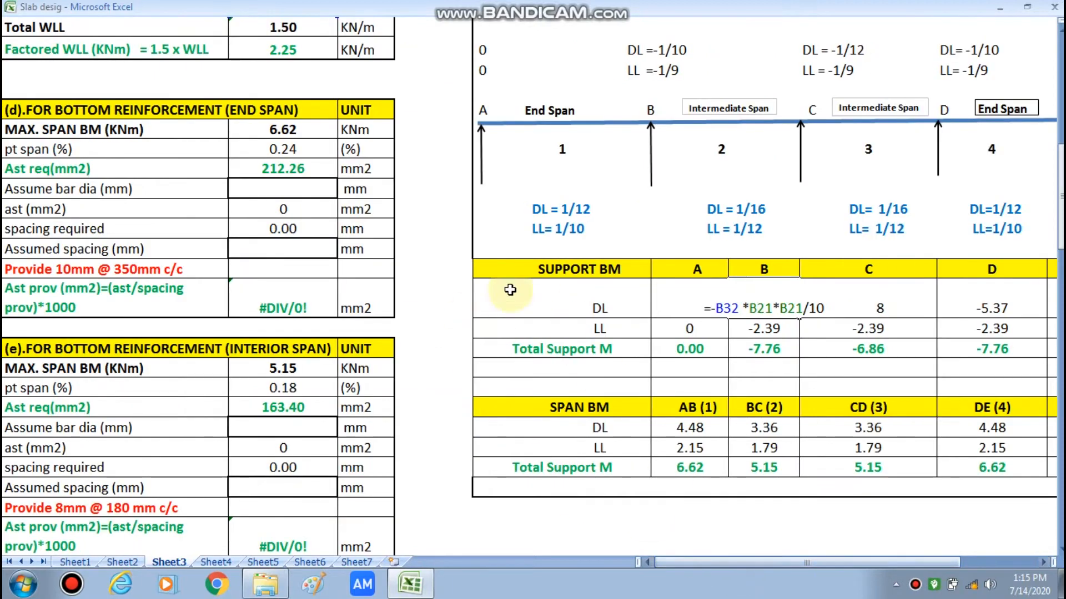
scroll(313, 200, "up", 2)
left_click(300, 145)
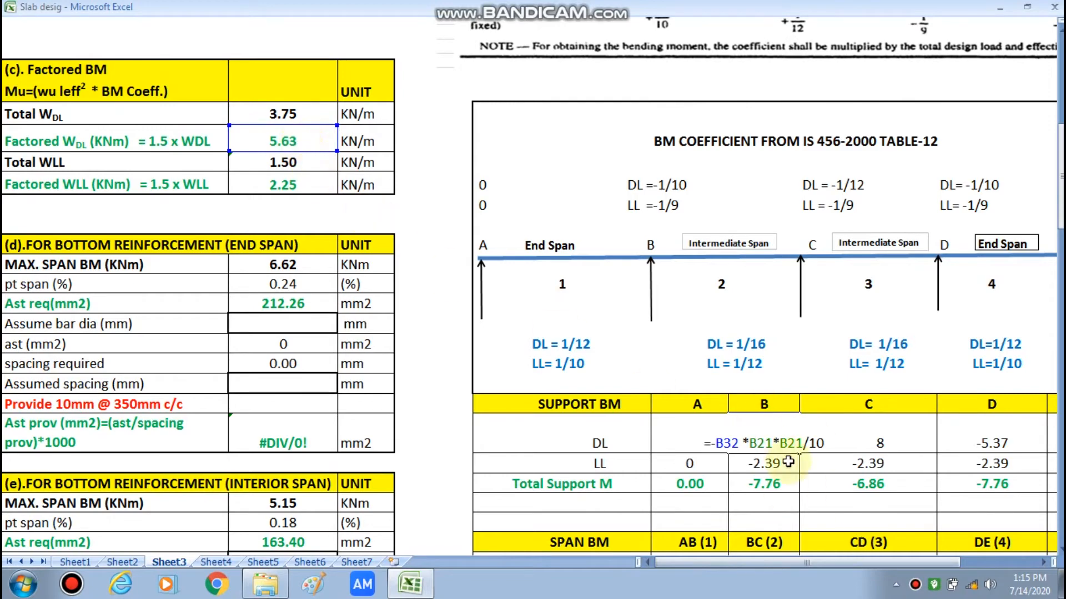
key("Return")
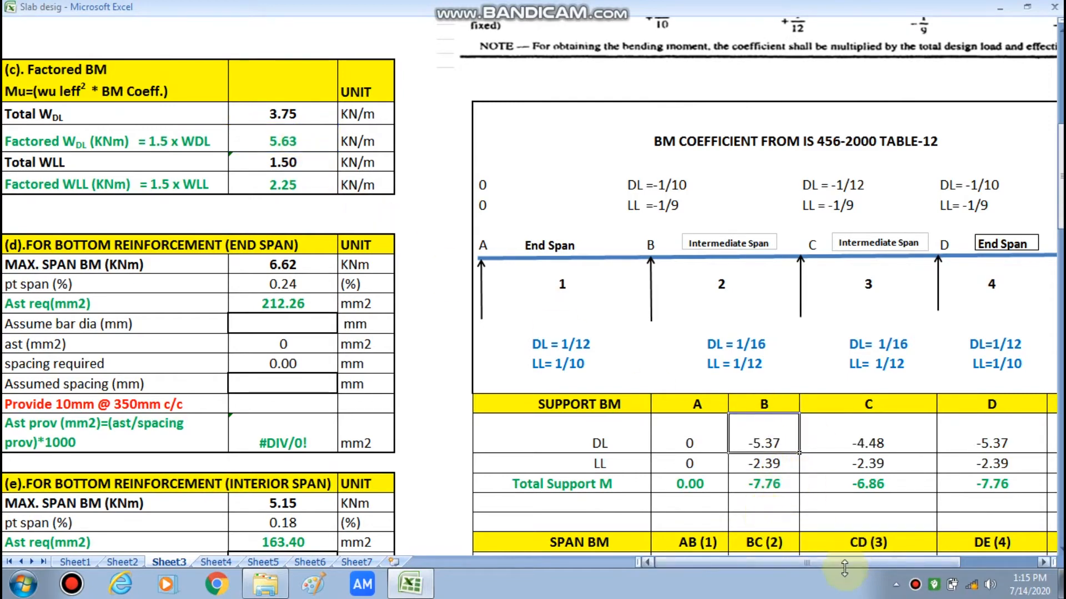
Examine the dead-load and live-load span moment formulas for end span AB and the factored load they reference
left_click_drag(817, 565, 841, 565)
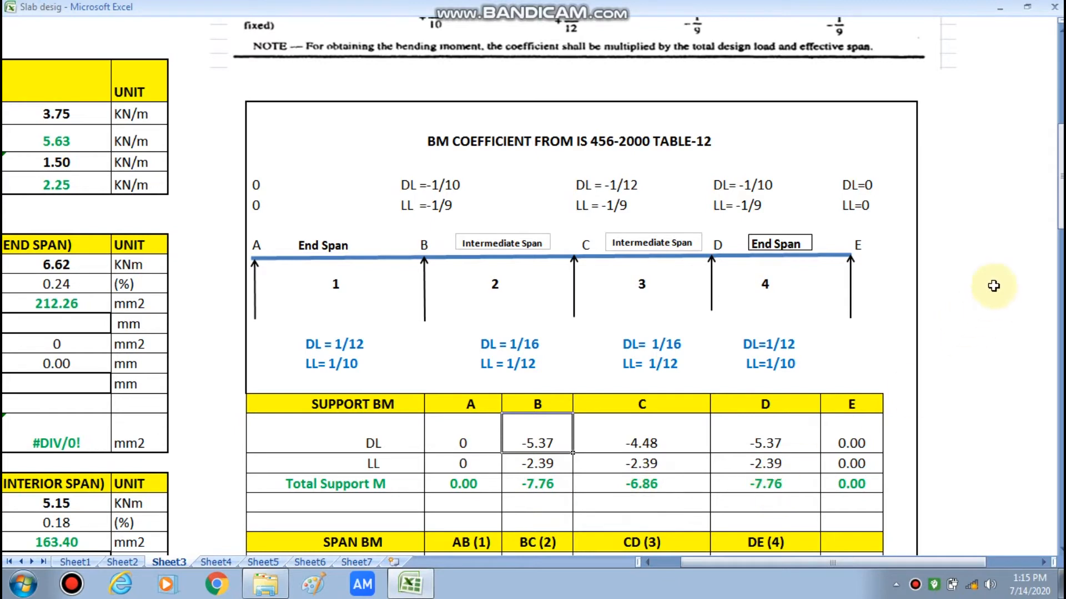
left_click_drag(1060, 177, 1060, 203)
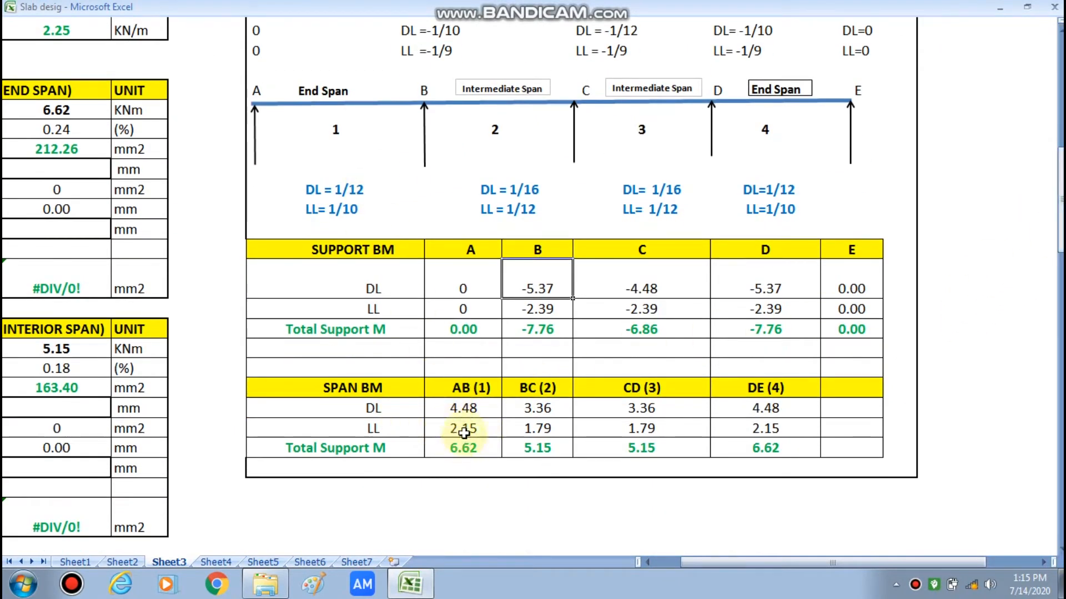
double_click(466, 412)
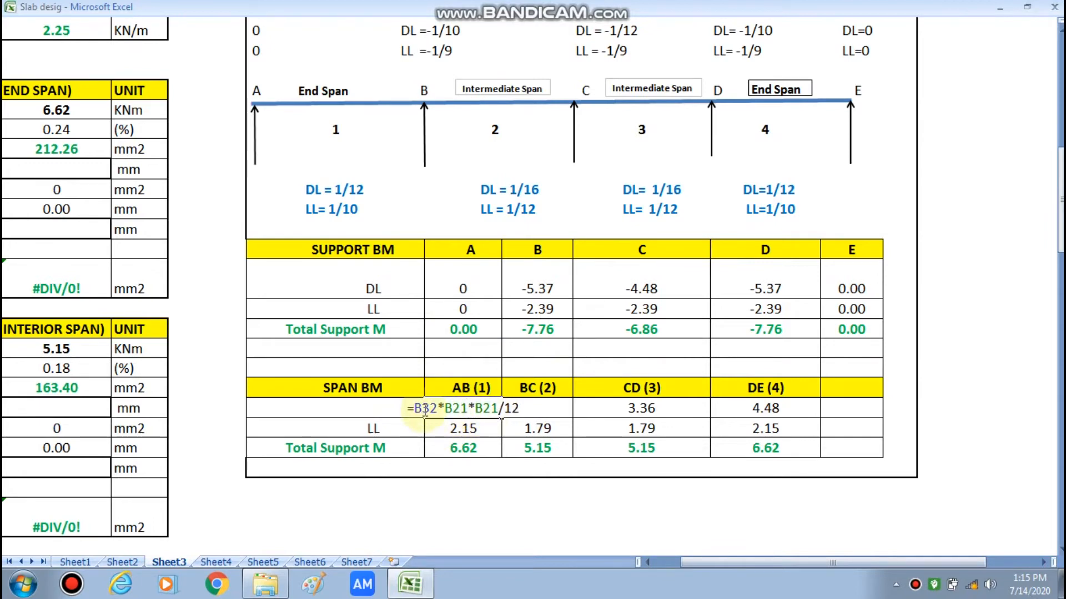
double_click(463, 429)
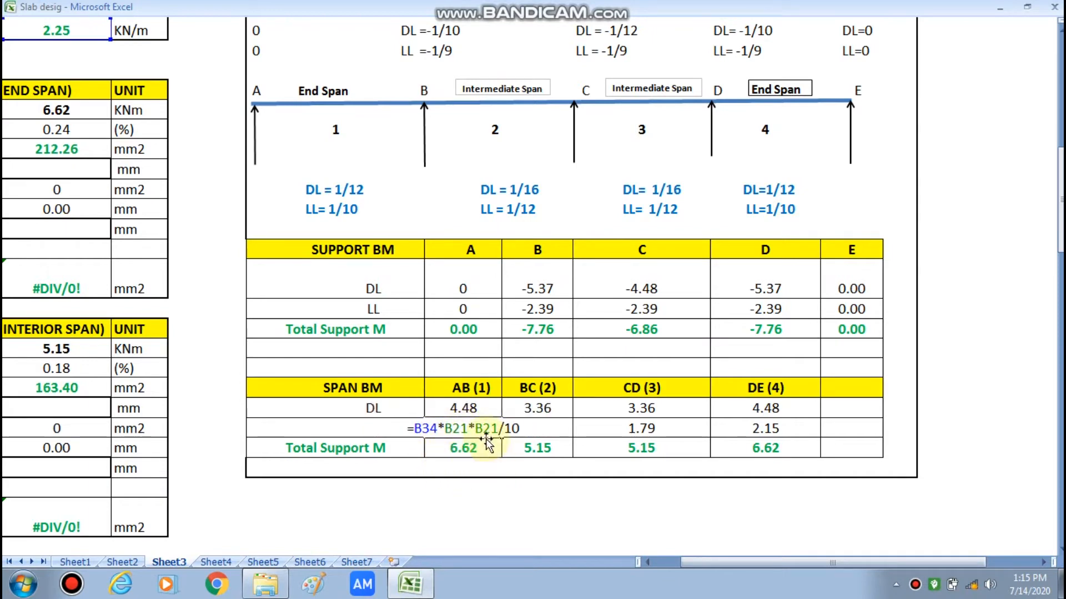
left_click_drag(753, 562, 726, 562)
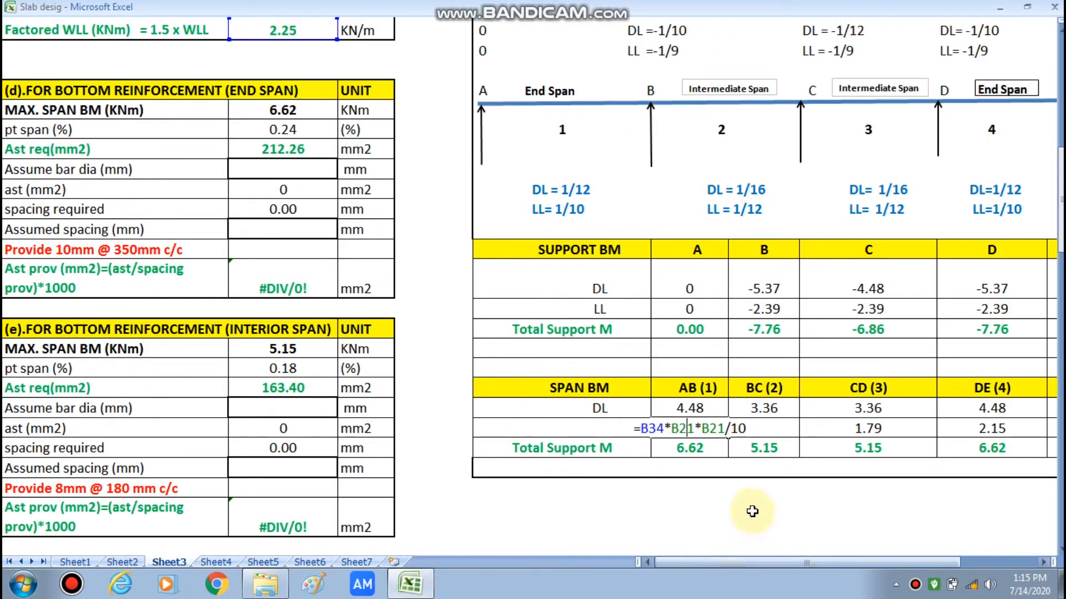
left_click(760, 508)
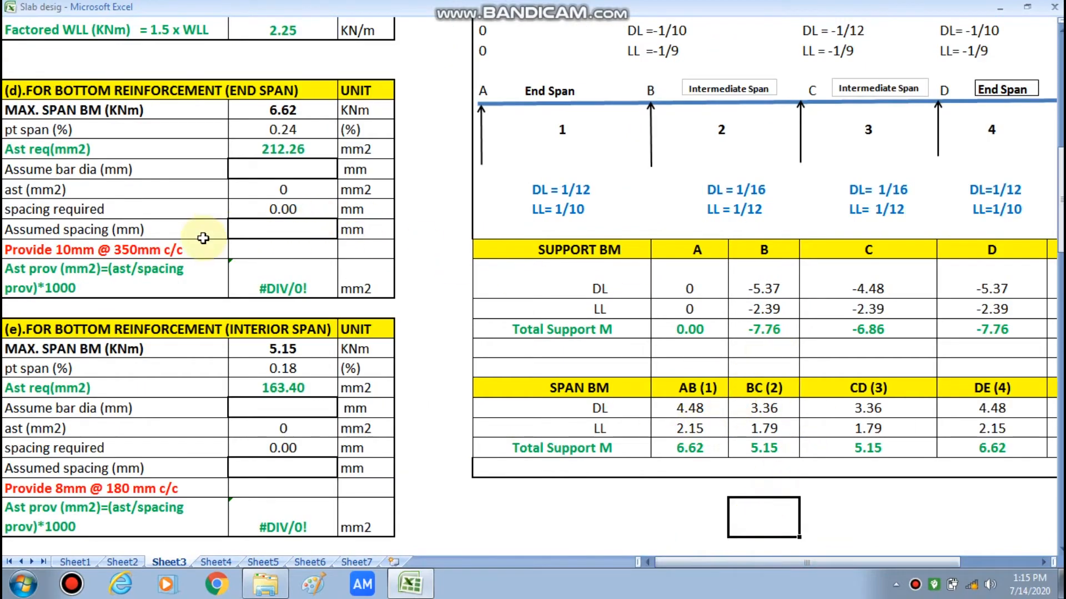
Examine the steel percentage and required steel area formulas in the end-span bottom reinforcement table
scroll(197, 236, "up", 2)
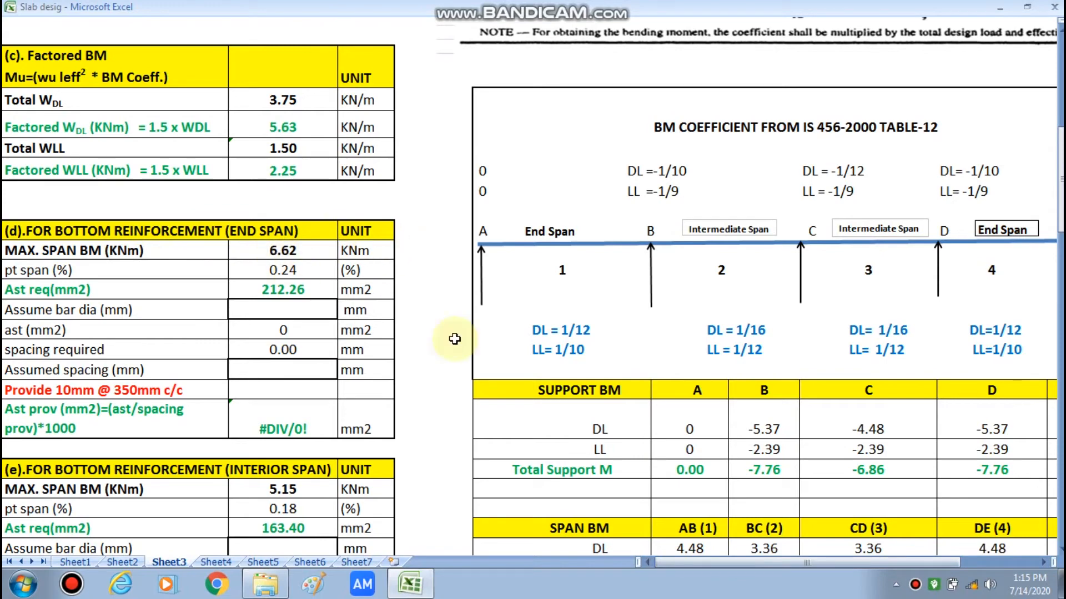
left_click_drag(772, 564, 804, 565)
scroll(584, 441, "down", 2)
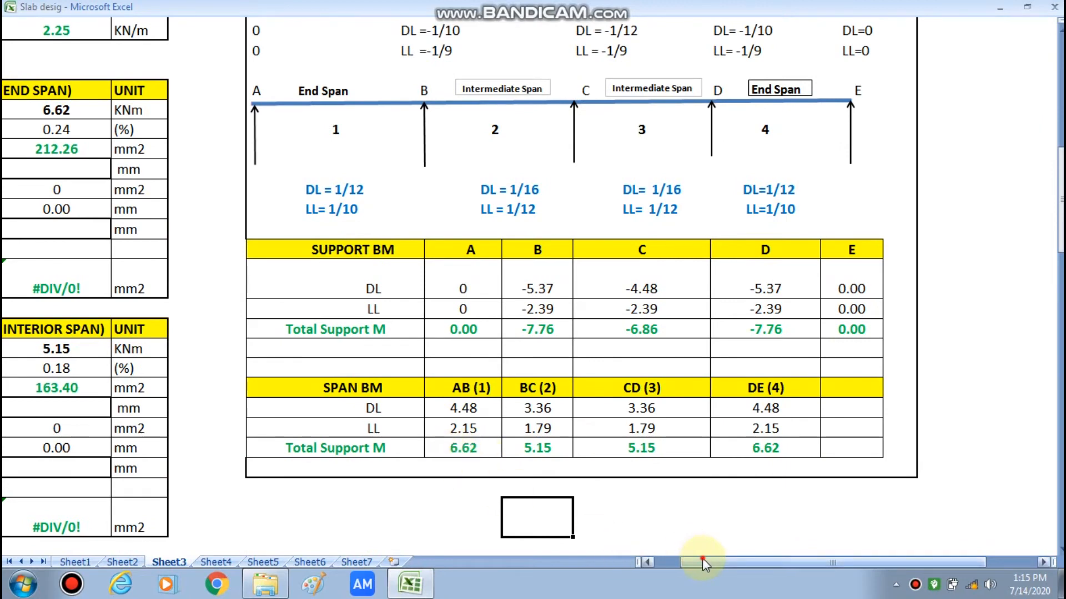
left_click_drag(704, 562, 679, 562)
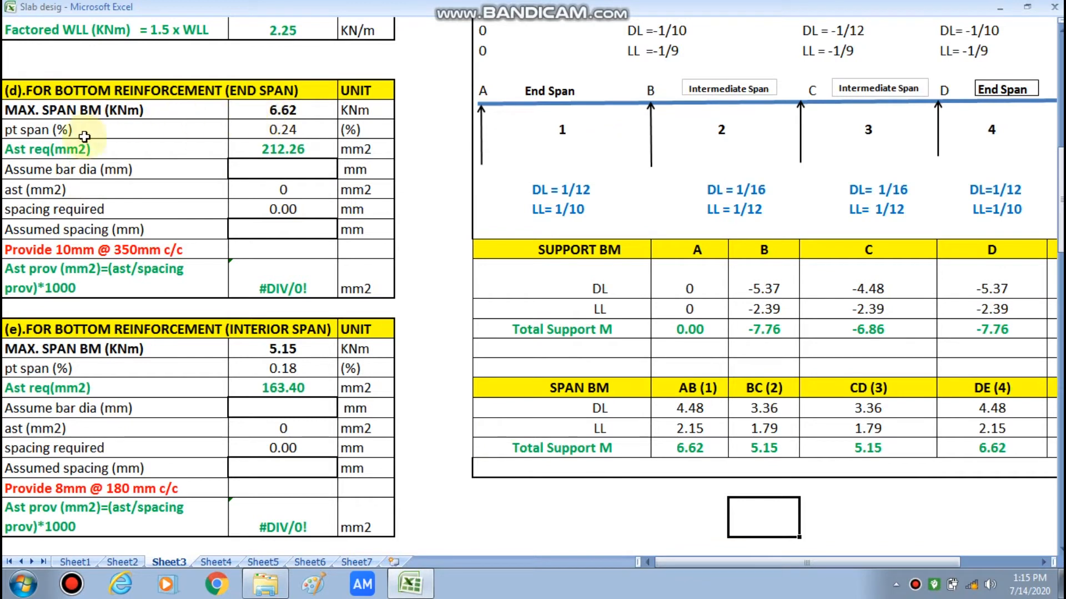
double_click(265, 130)
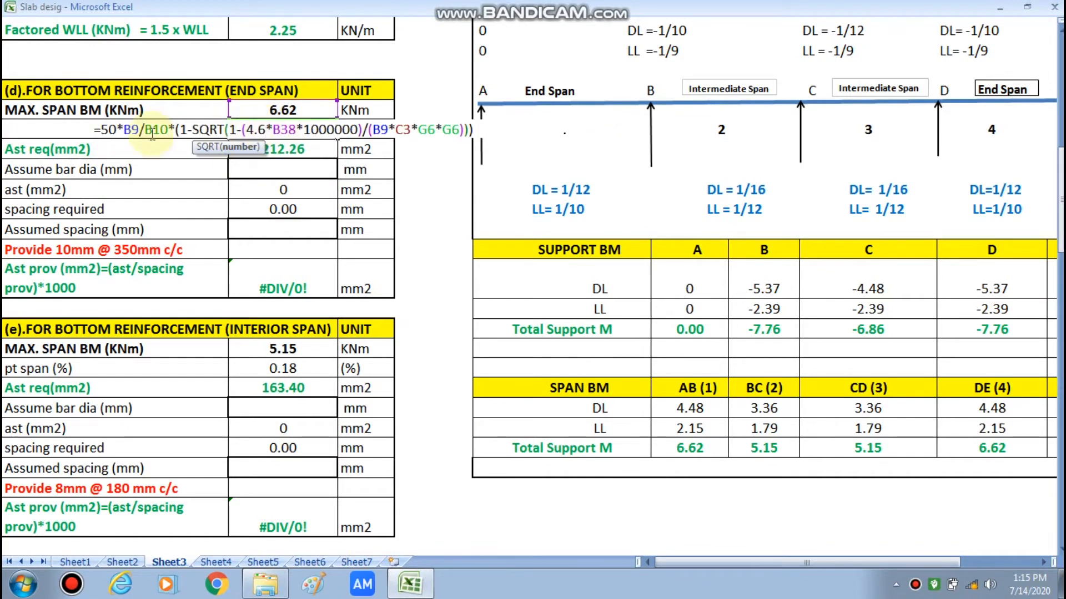
key("Escape")
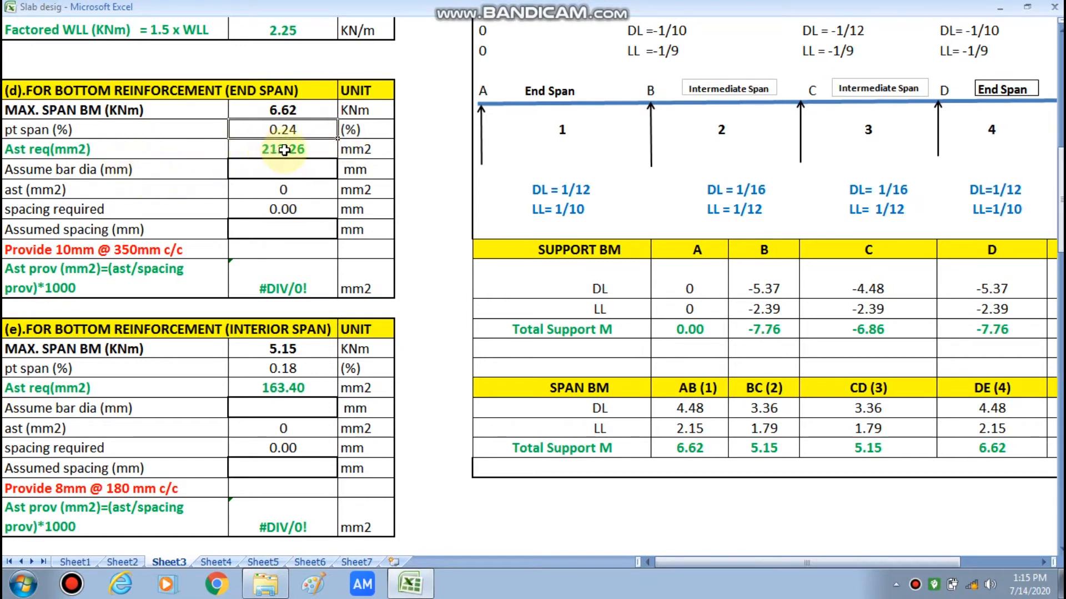
double_click(284, 150)
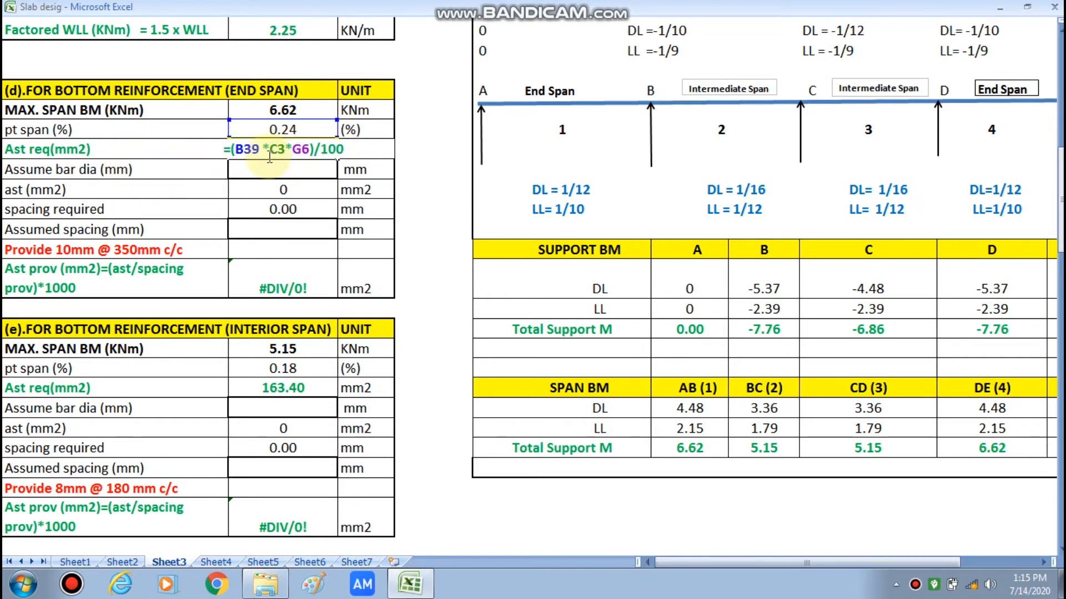
key("Escape")
Set the end-span bottom reinforcement's assumed bar diameter to 10 mm and its assumed spacing to 350 mm
double_click(275, 168)
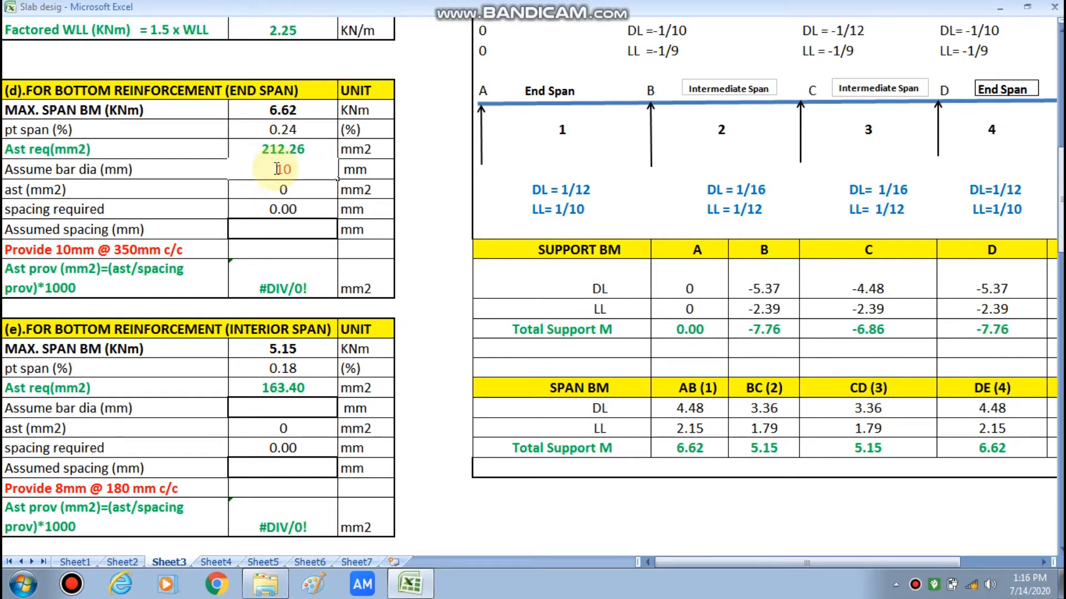
left_click(277, 265)
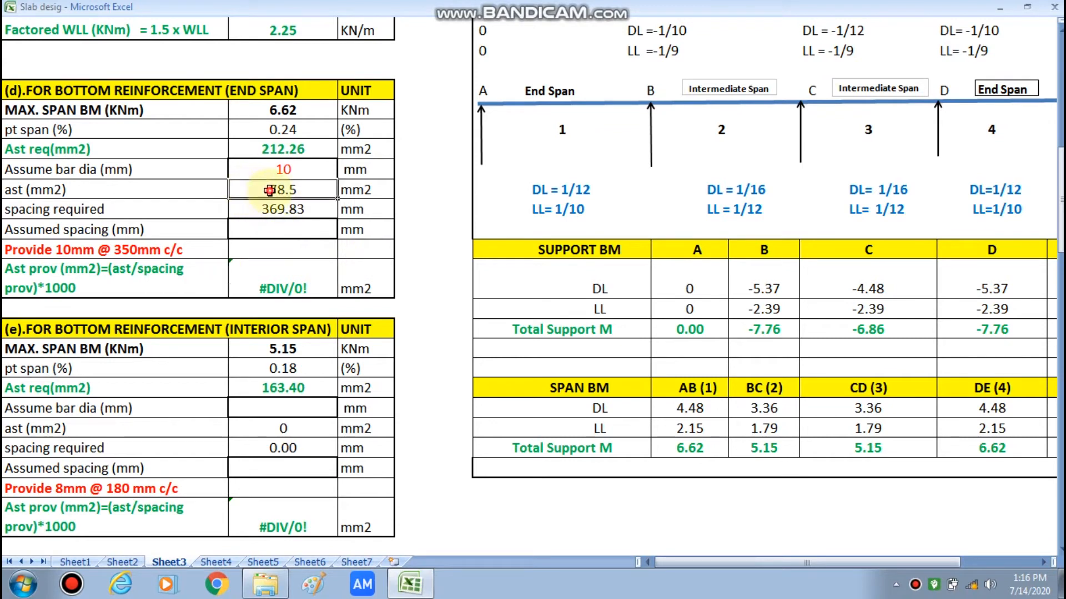
double_click(268, 191)
key("Escape")
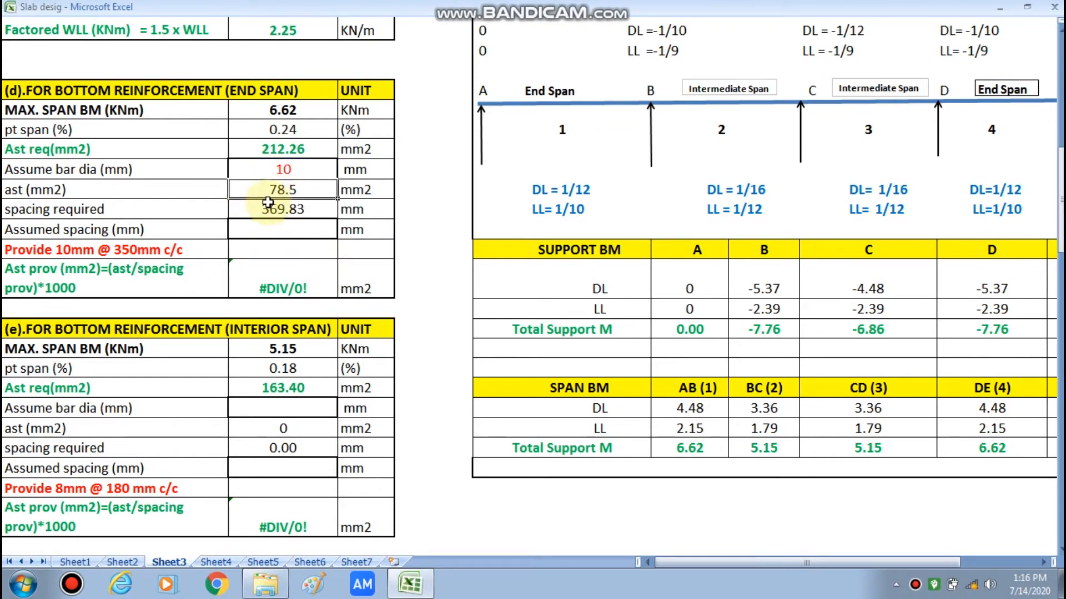
left_click(261, 232)
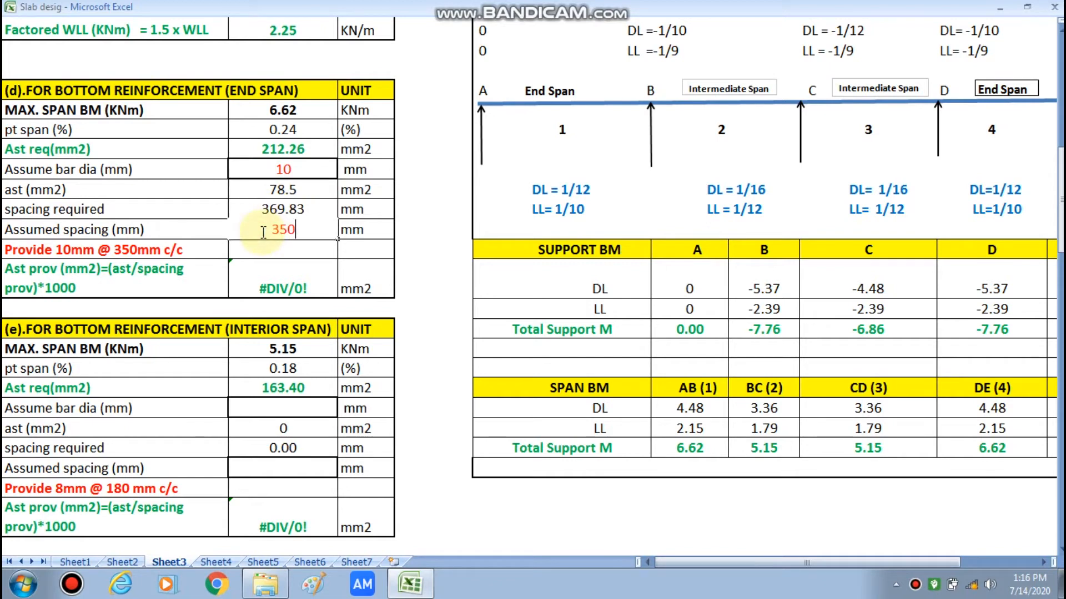
type("350")
left_click(417, 272)
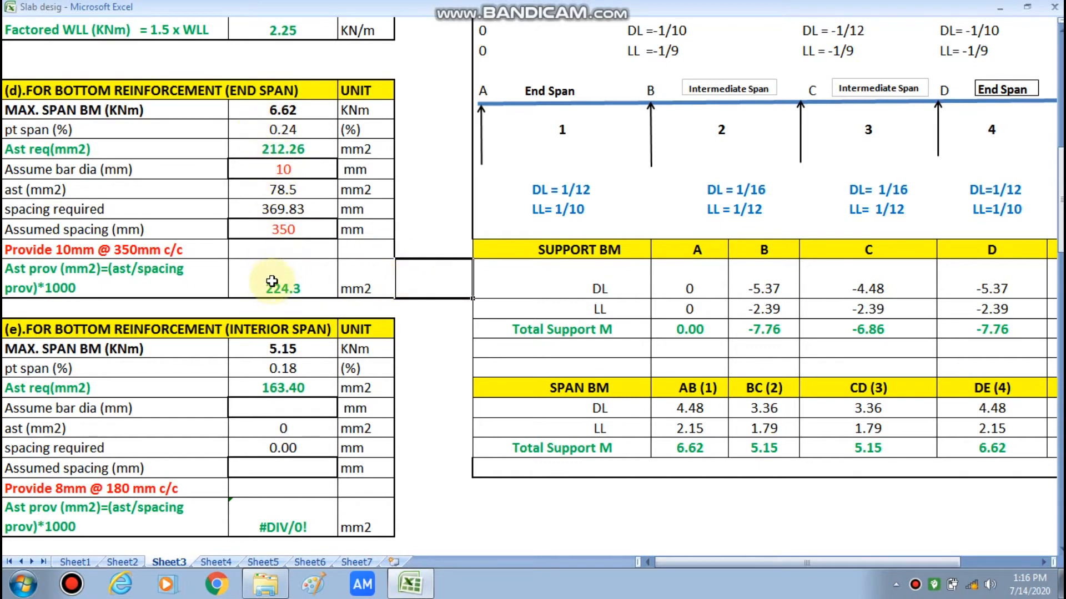
Check the interior span's maximum moment reference and set its assumed bar diameter to 8 mm
scroll(330, 426, "down", 1)
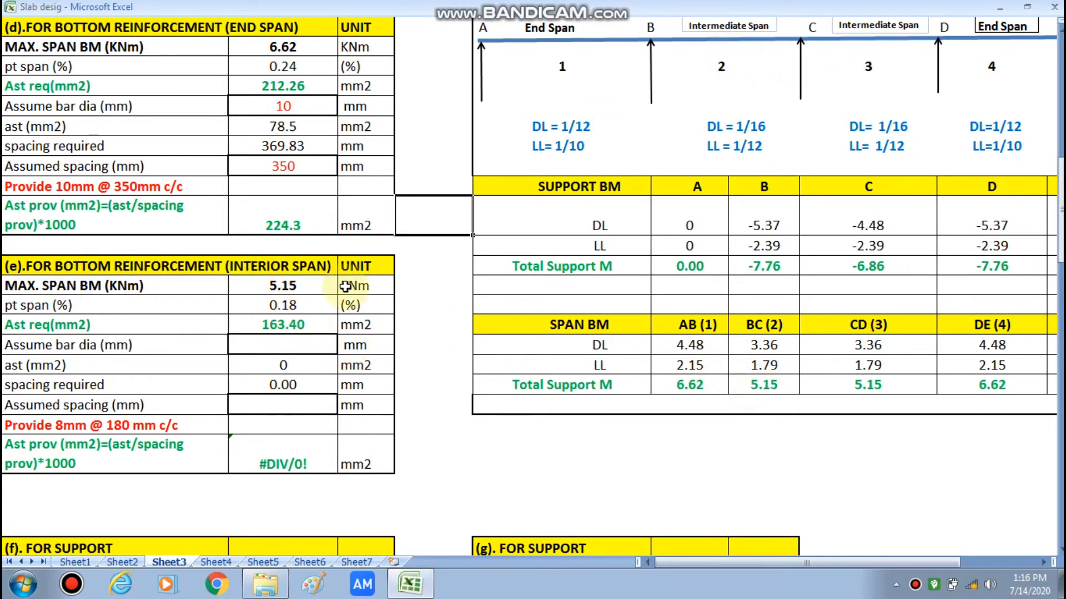
double_click(285, 292)
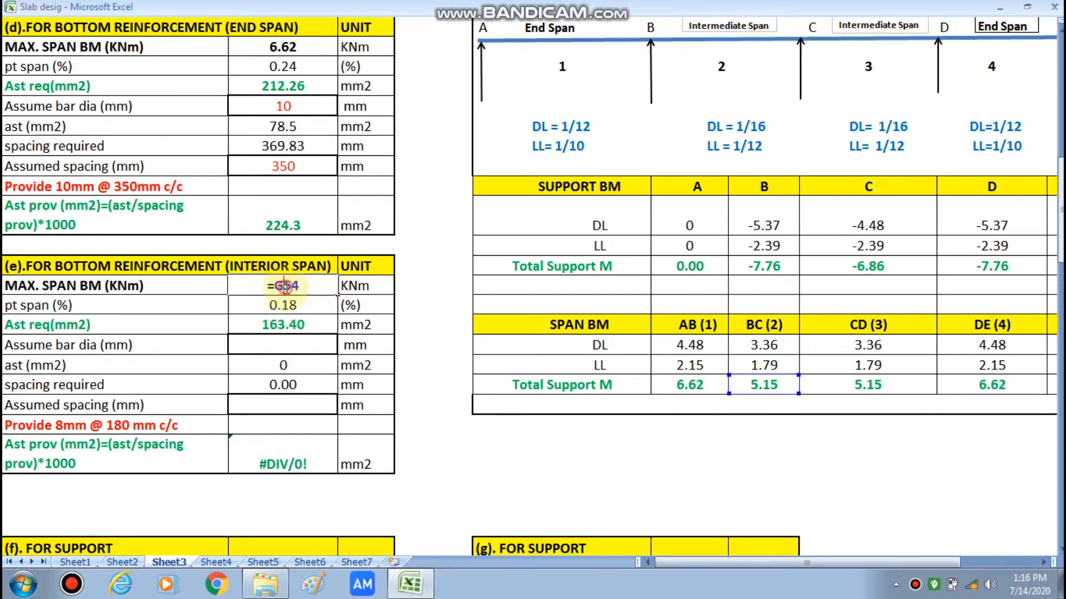
key("Escape")
double_click(251, 351)
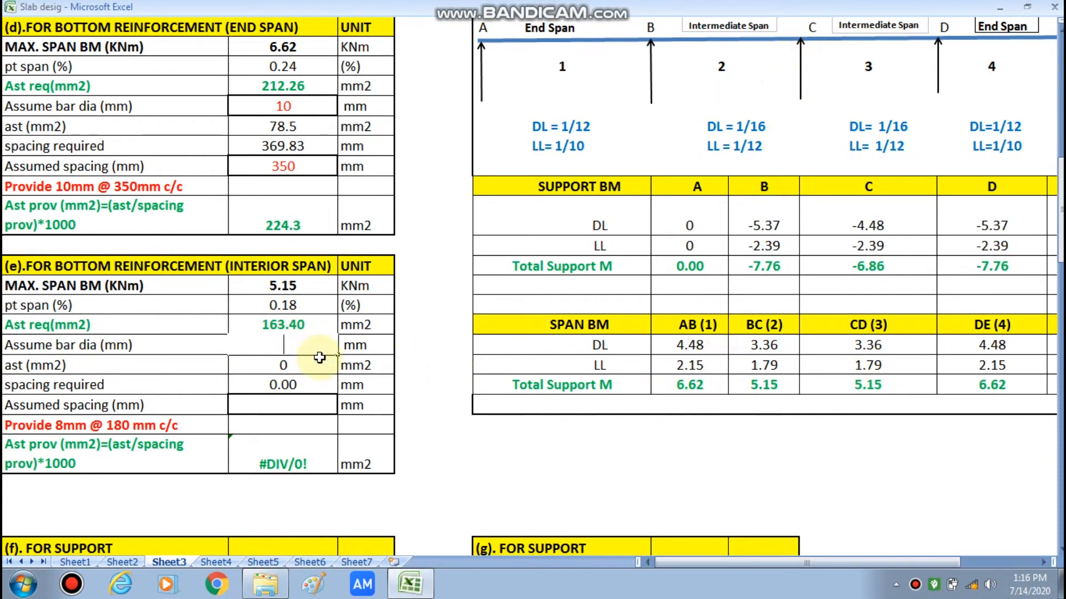
type("8")
left_click(488, 485)
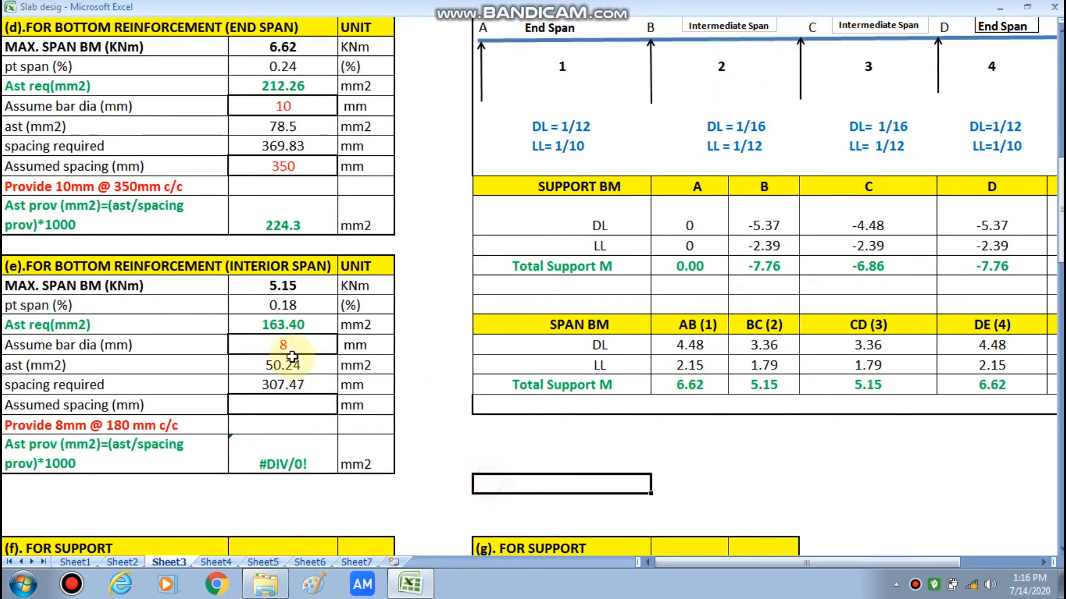
Set the interior span's assumed spacing to 300 mm and update its provision label to "Provide 8mm @ 300 mm c/c"
double_click(278, 405)
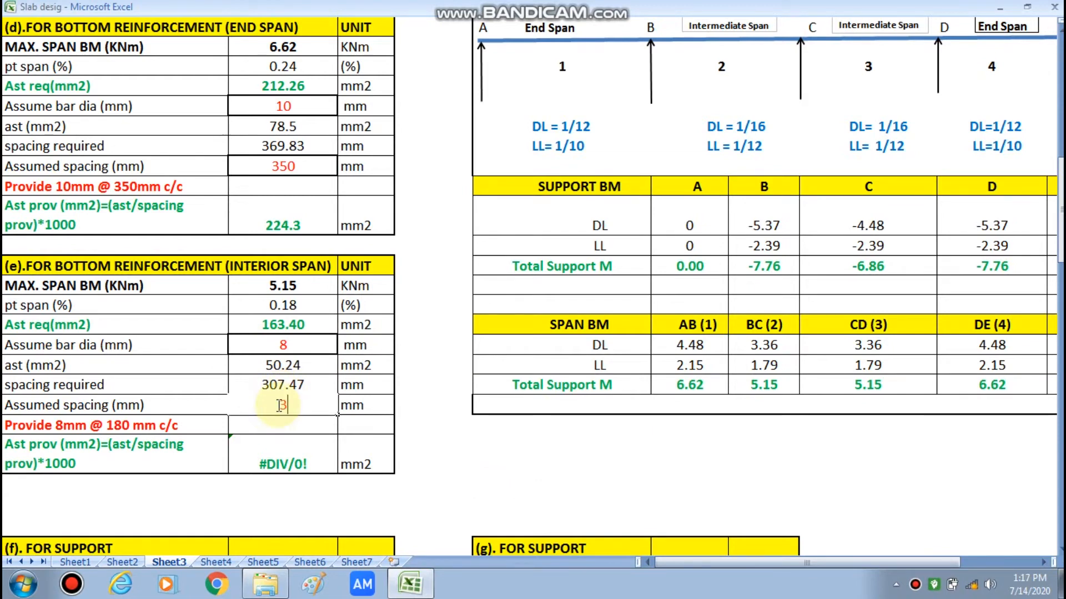
left_click(499, 466)
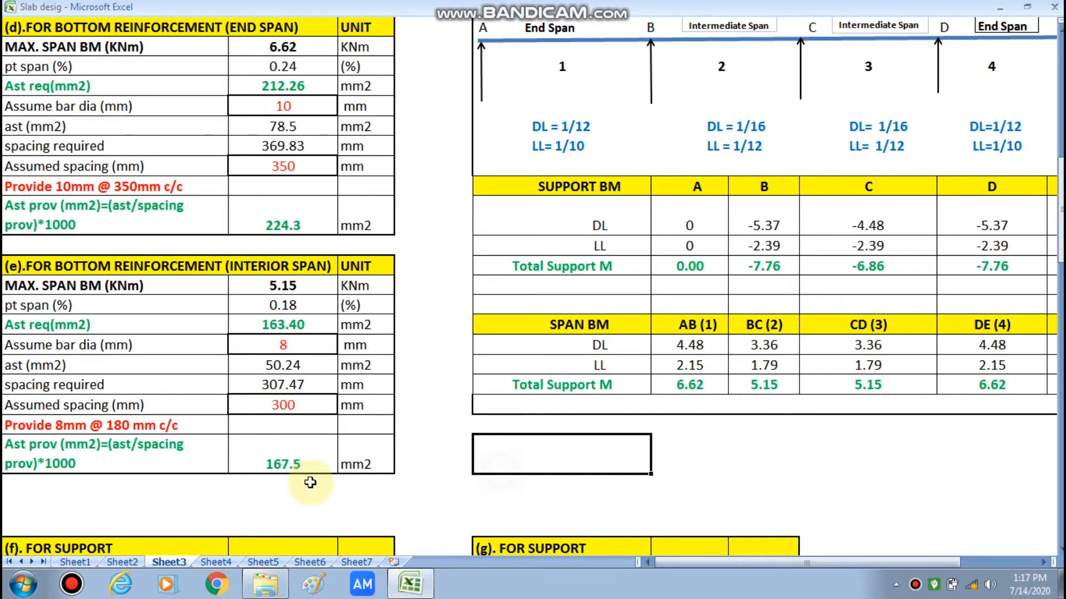
left_click(121, 422)
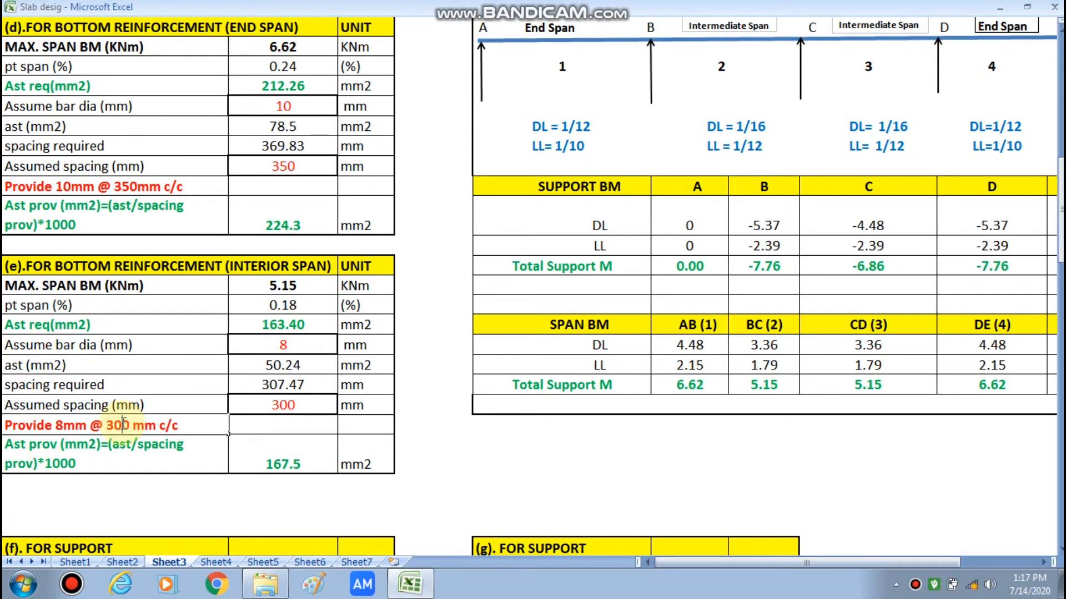
left_click(587, 468)
Examine support B's maximum moment source and the formula for the steel area already provided by alternate bent-up bars
scroll(422, 498, "down", 3)
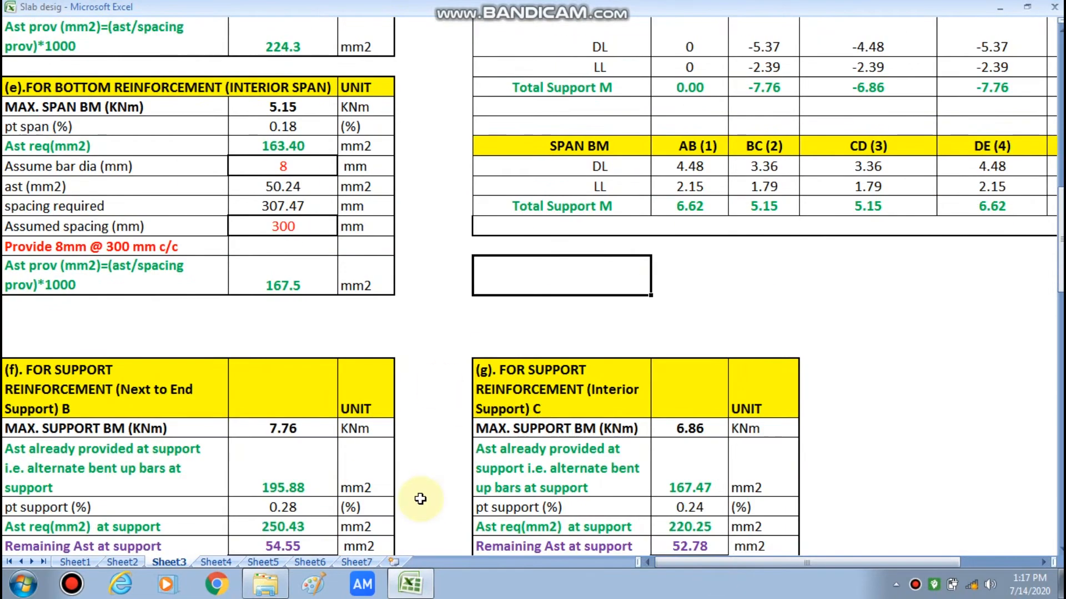
scroll(314, 455, "down", 1)
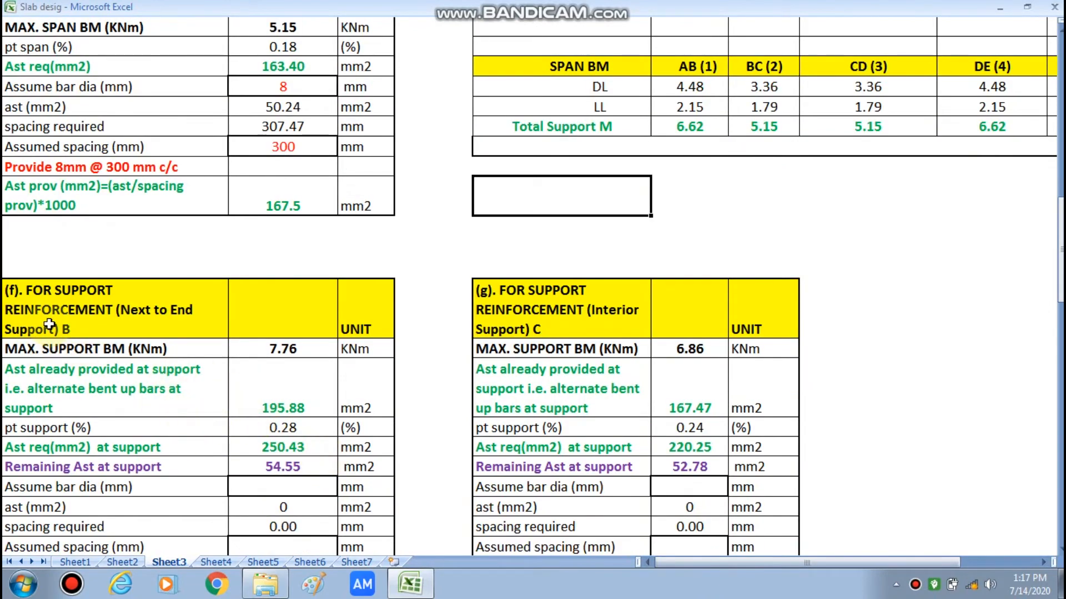
scroll(516, 388, "up", 4)
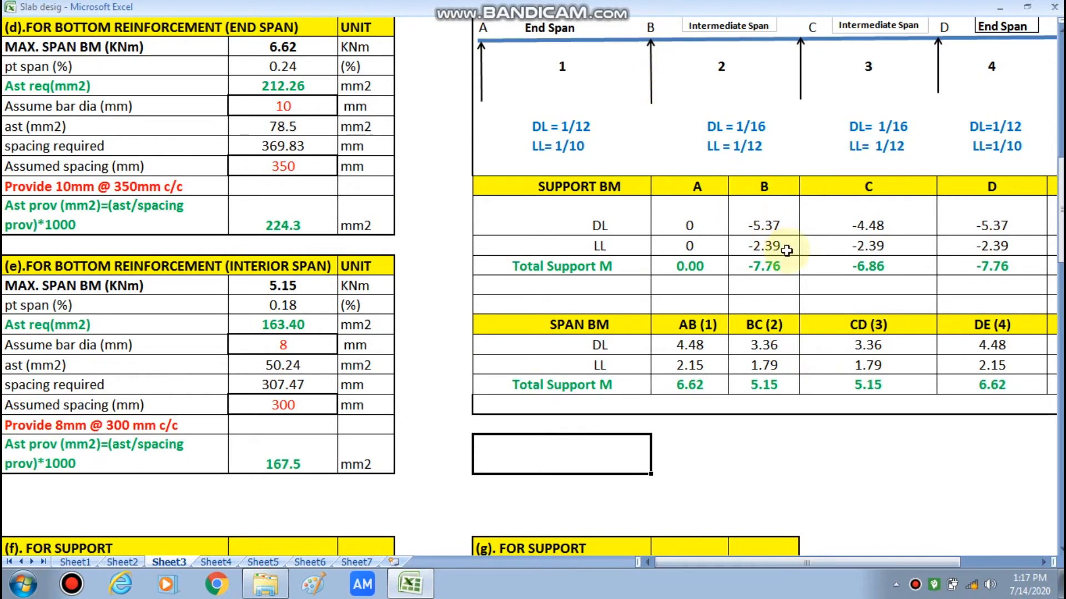
scroll(420, 530, "down", 3)
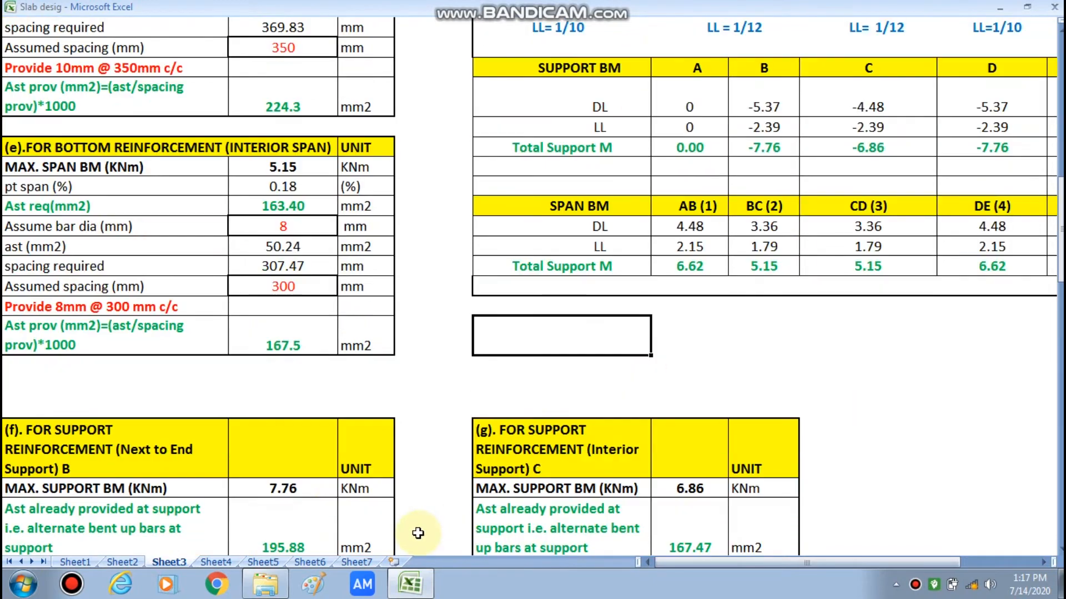
scroll(291, 465, "down", 2)
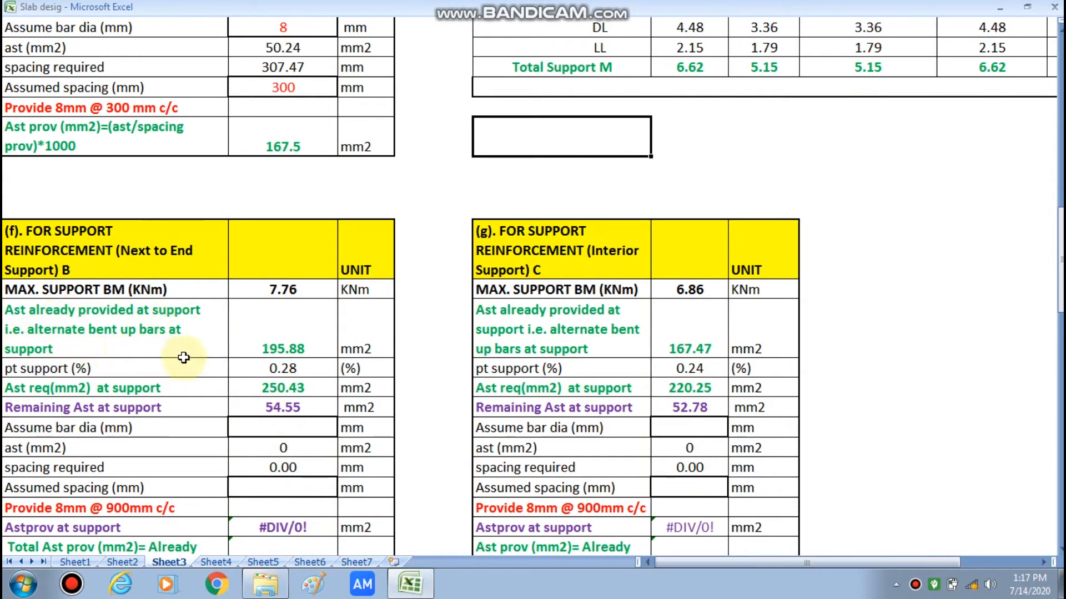
double_click(304, 345)
scroll(313, 396, "up", 2)
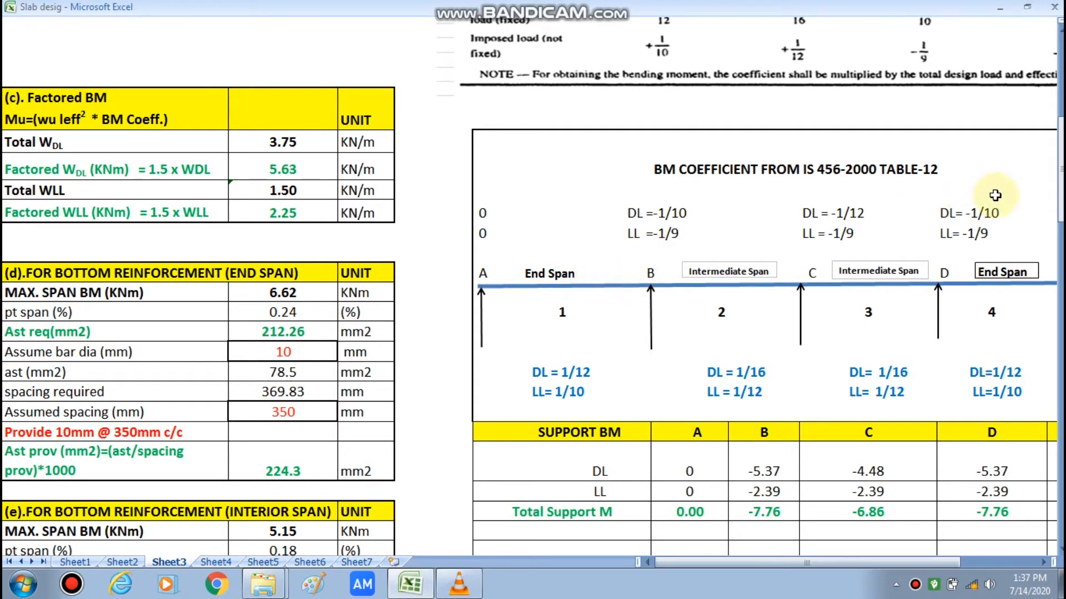
scroll(1038, 192, "down", 2)
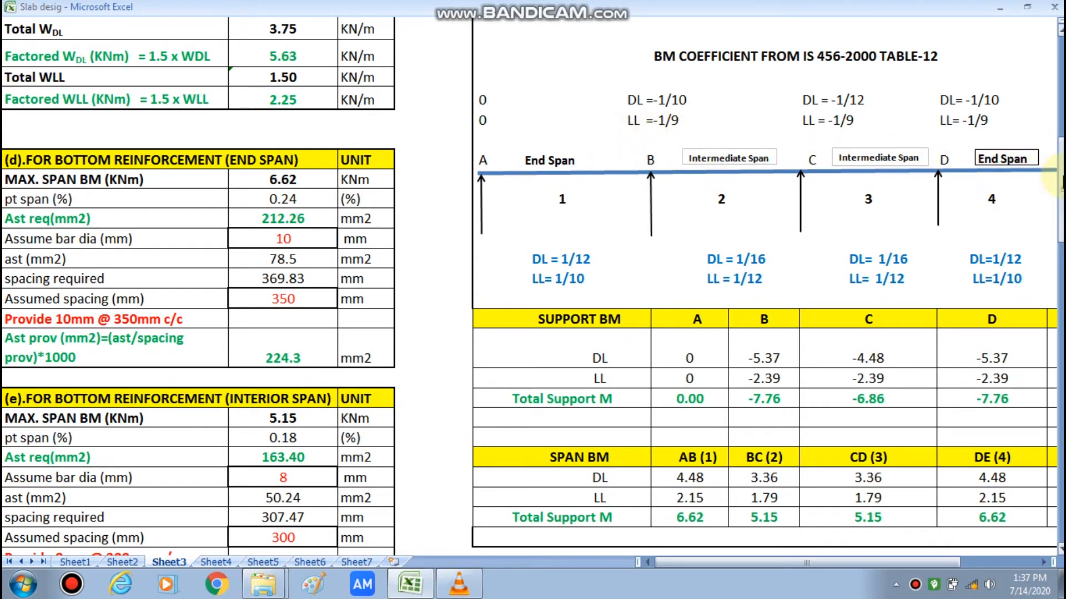
left_click_drag(1059, 179, 1060, 191)
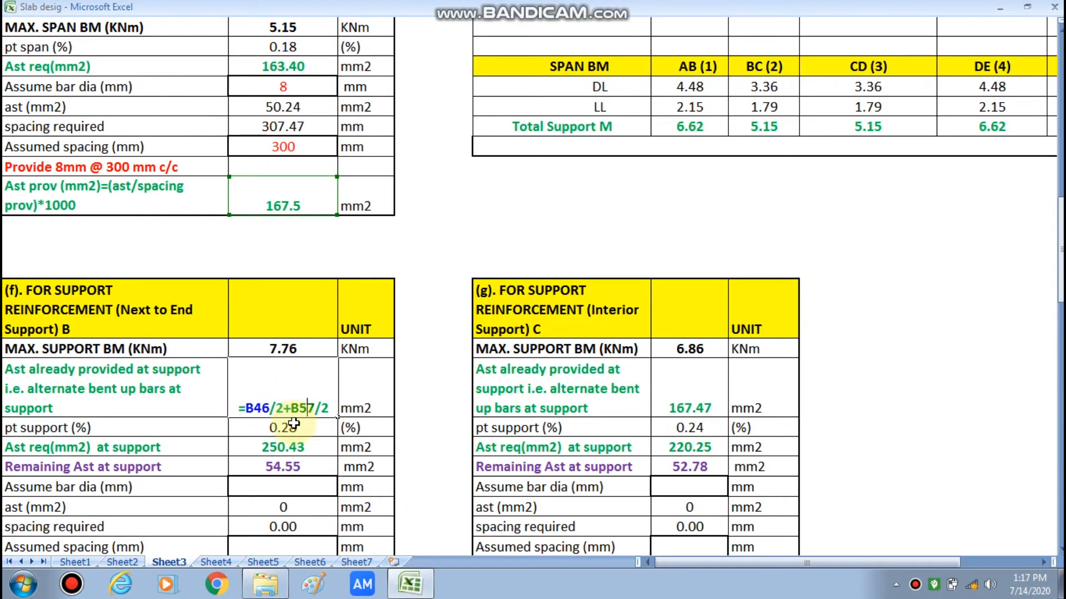
Inspect support B's formulas for the required steel percentage and the remaining steel area
key("Return")
left_click(276, 392)
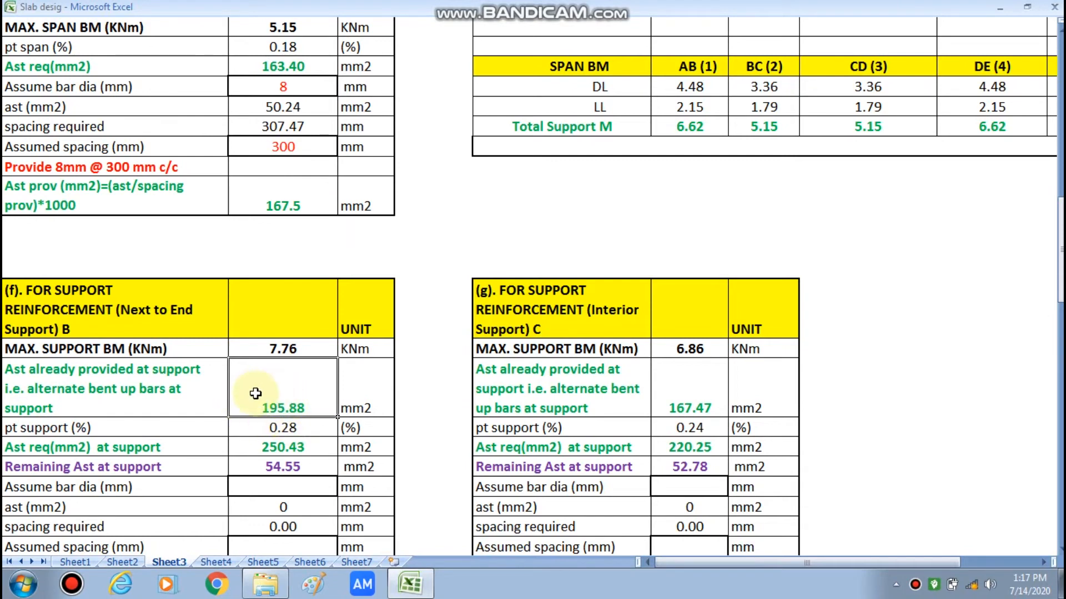
double_click(266, 428)
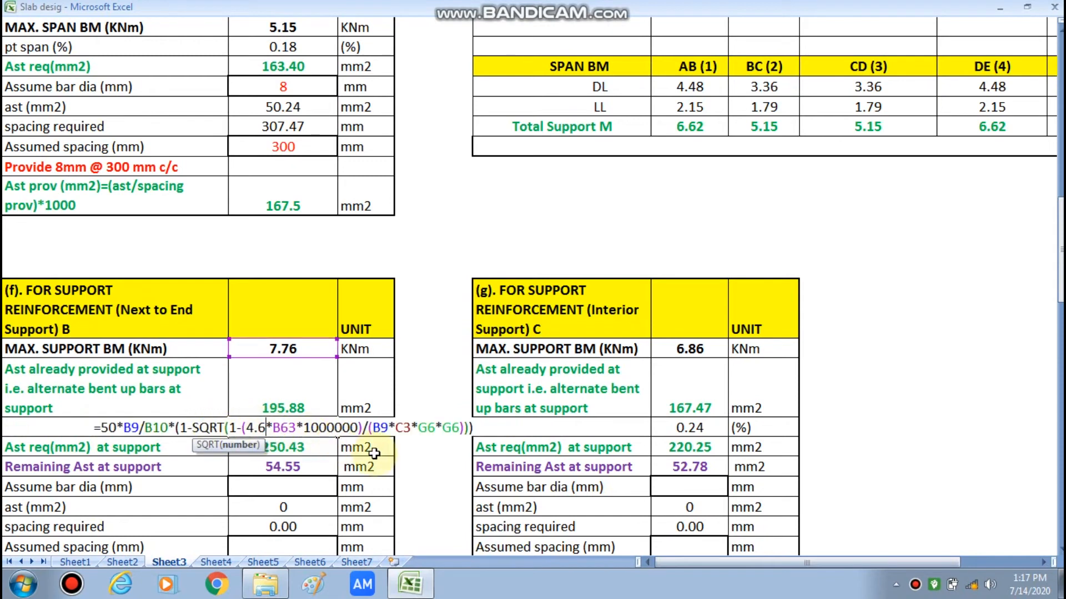
key("Escape")
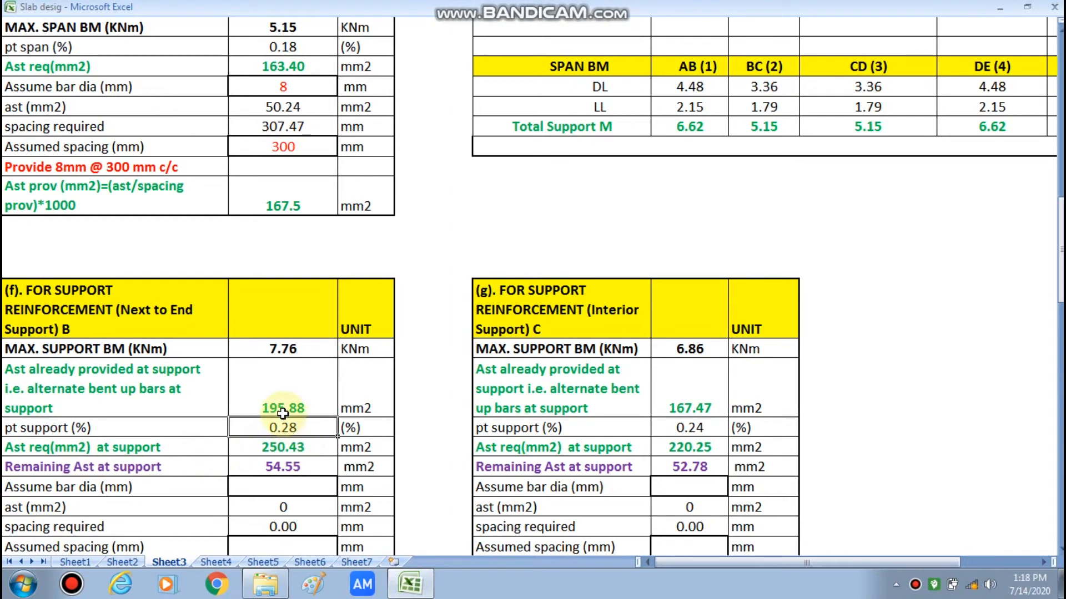
double_click(261, 469)
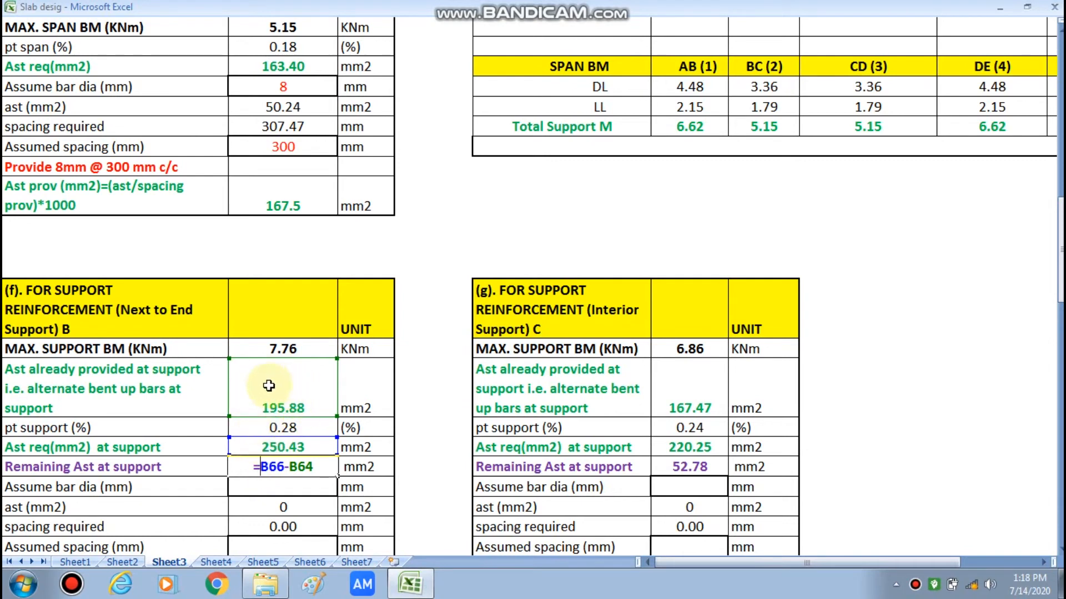
key("Return")
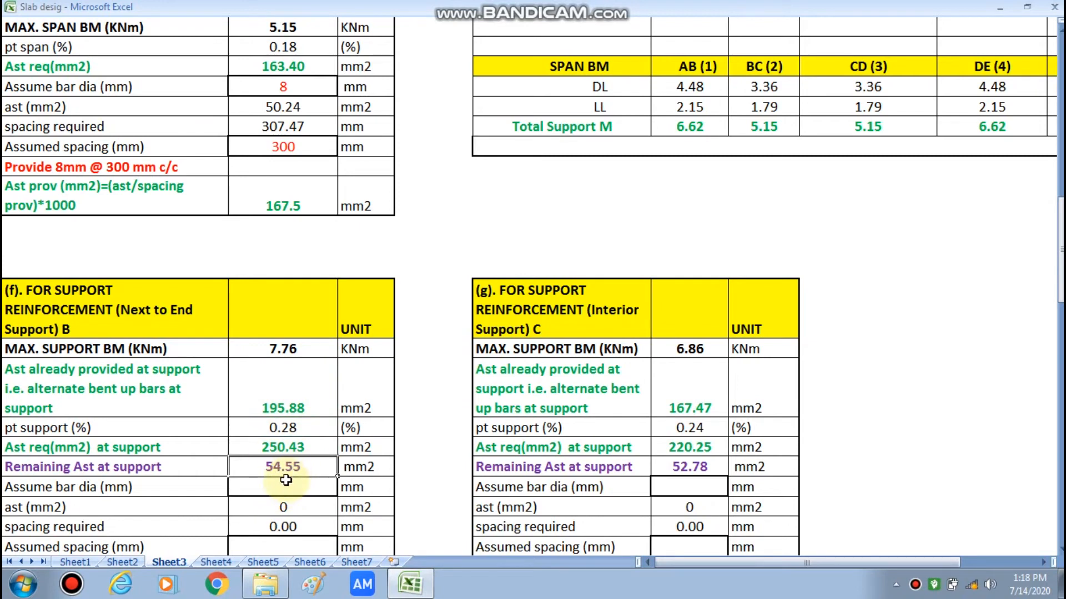
Set support B's assumed bar diameter to 8 mm and its assumed spacing to 900 mm
left_click(283, 488)
type("8")
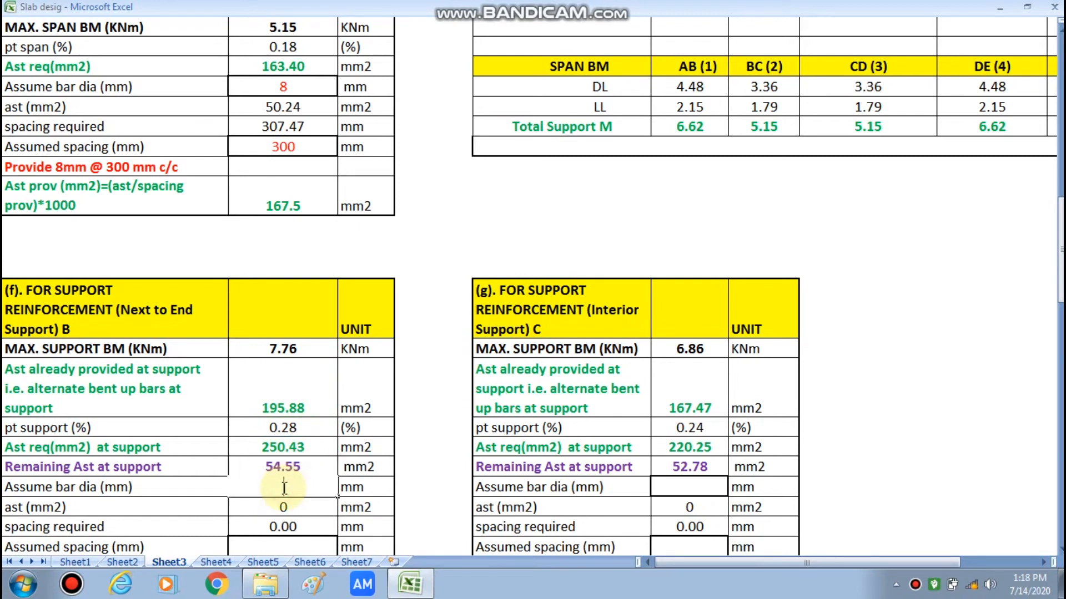
left_click(951, 418)
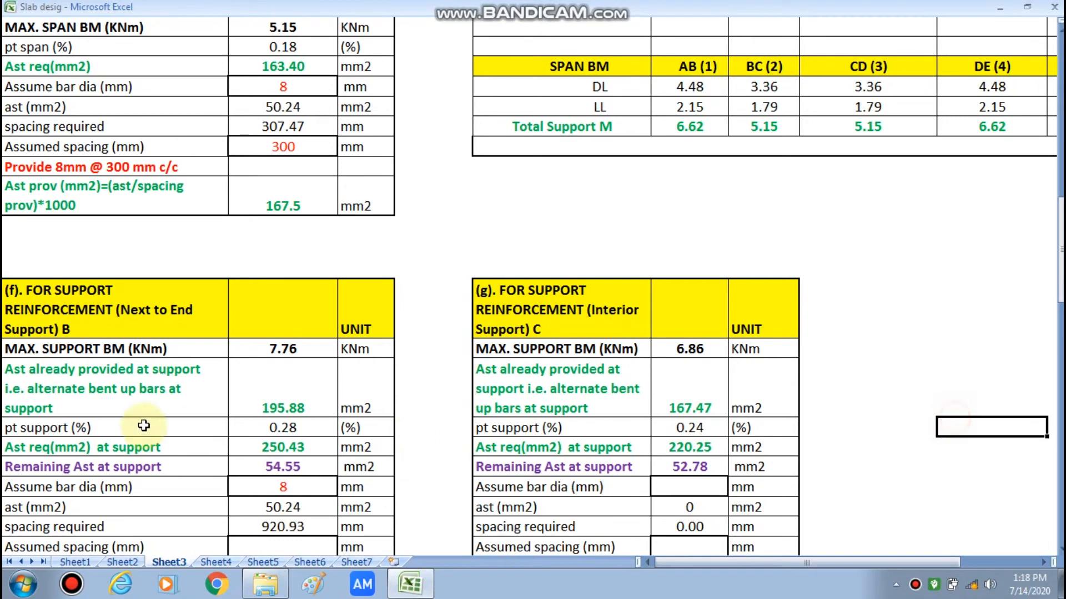
scroll(143, 409, "down", 2)
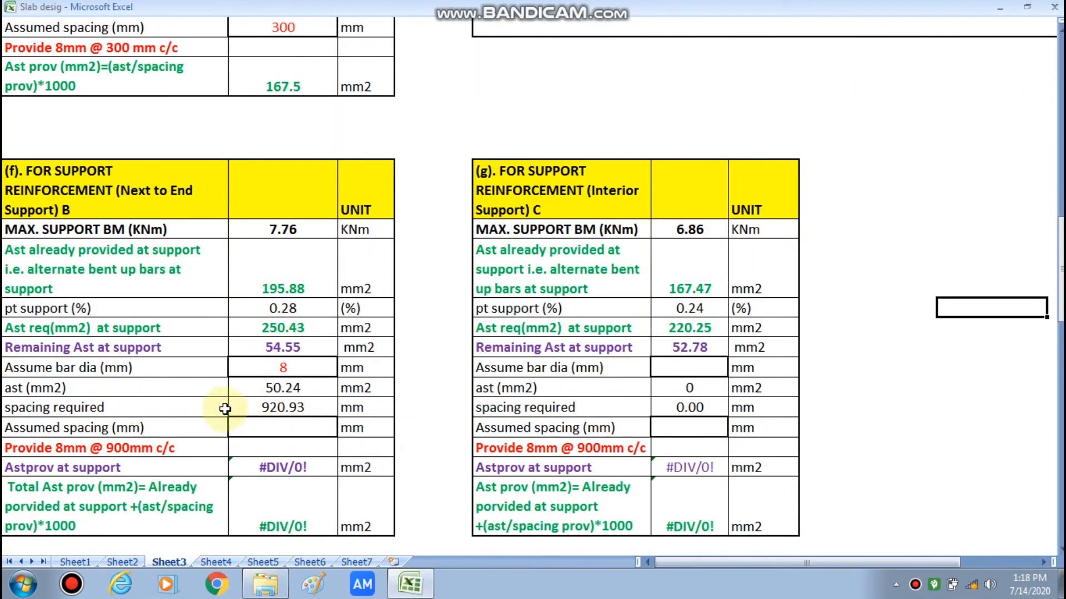
left_click(276, 428)
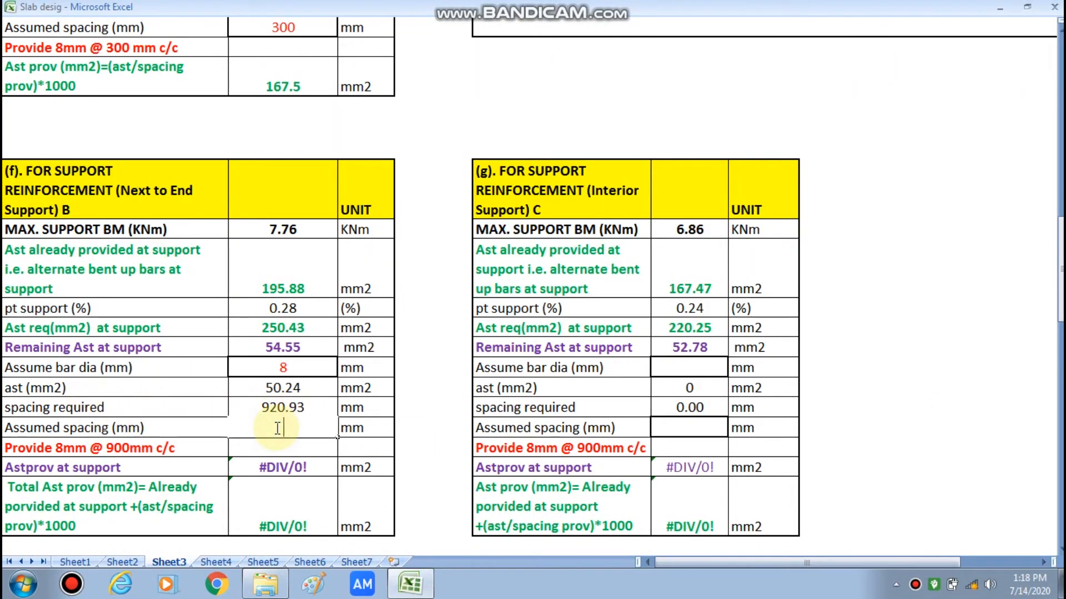
type("900")
left_click(888, 400)
scroll(236, 478, "down", 2)
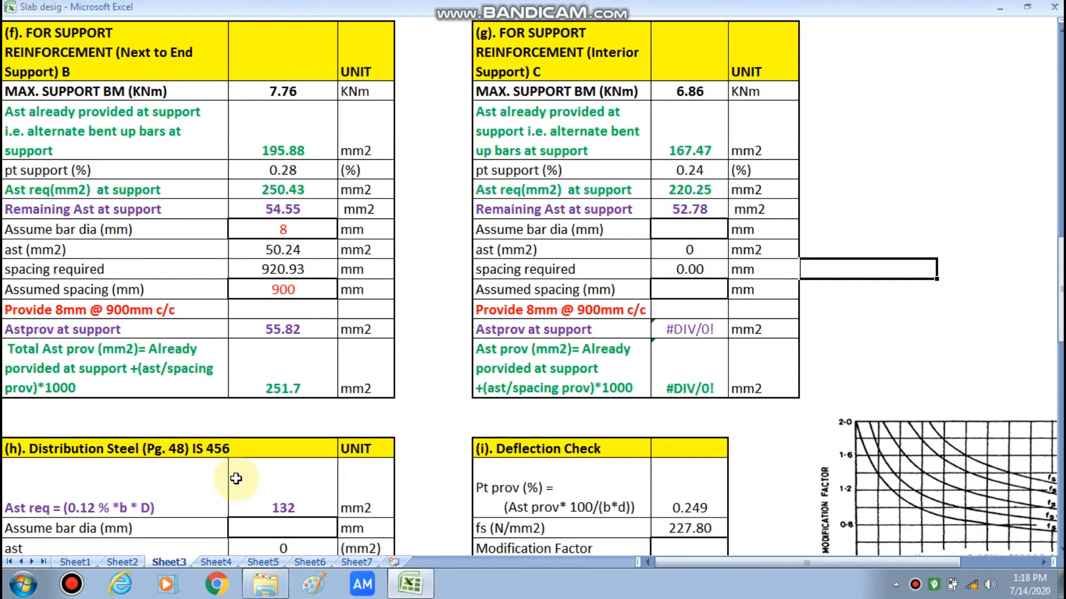
Review the intermediate spans around support C and trace the formula for its steel area already provided by alternate bent-up bars
scroll(516, 472, "up", 2)
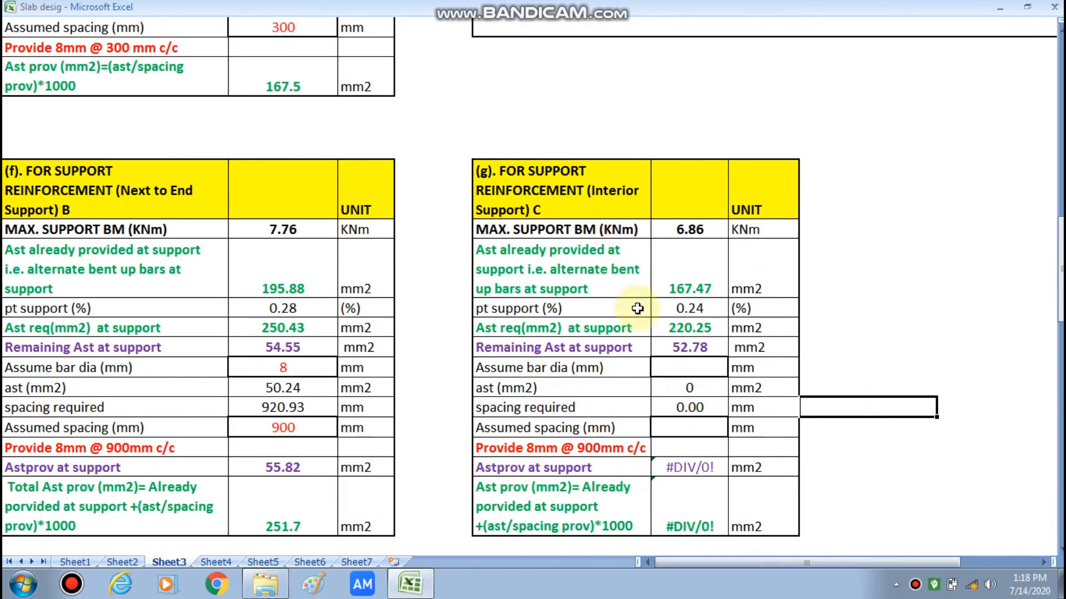
scroll(729, 360, "up", 9)
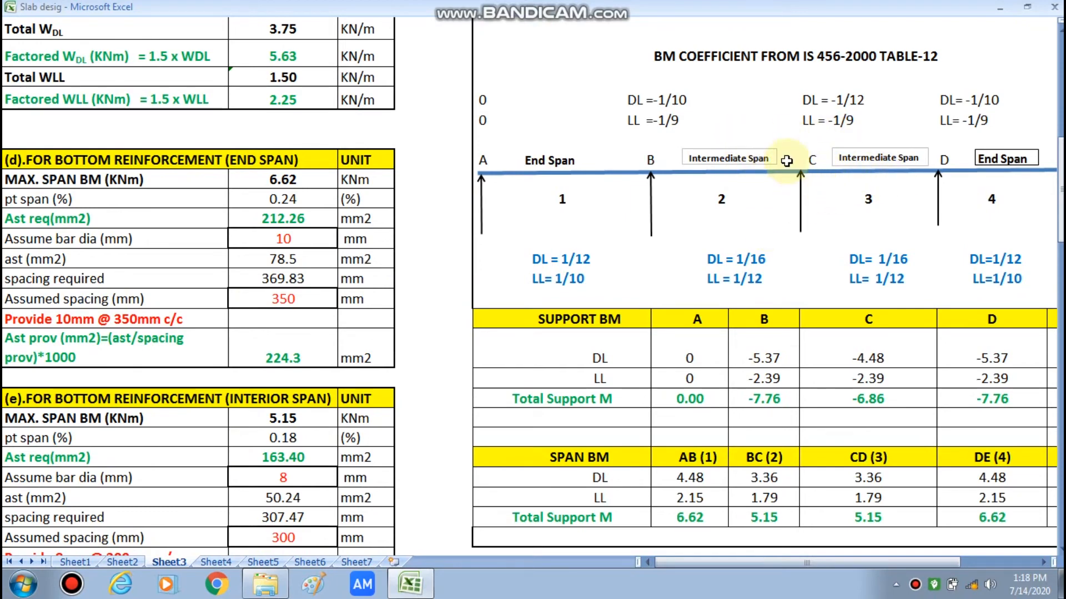
scroll(677, 202, "down", 3)
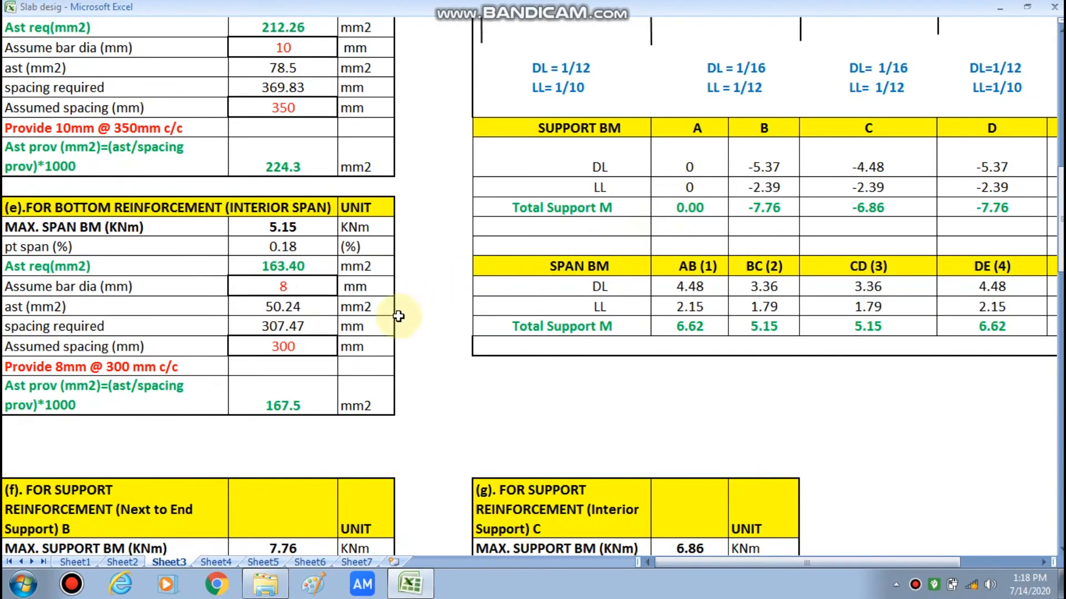
scroll(380, 337, "down", 3)
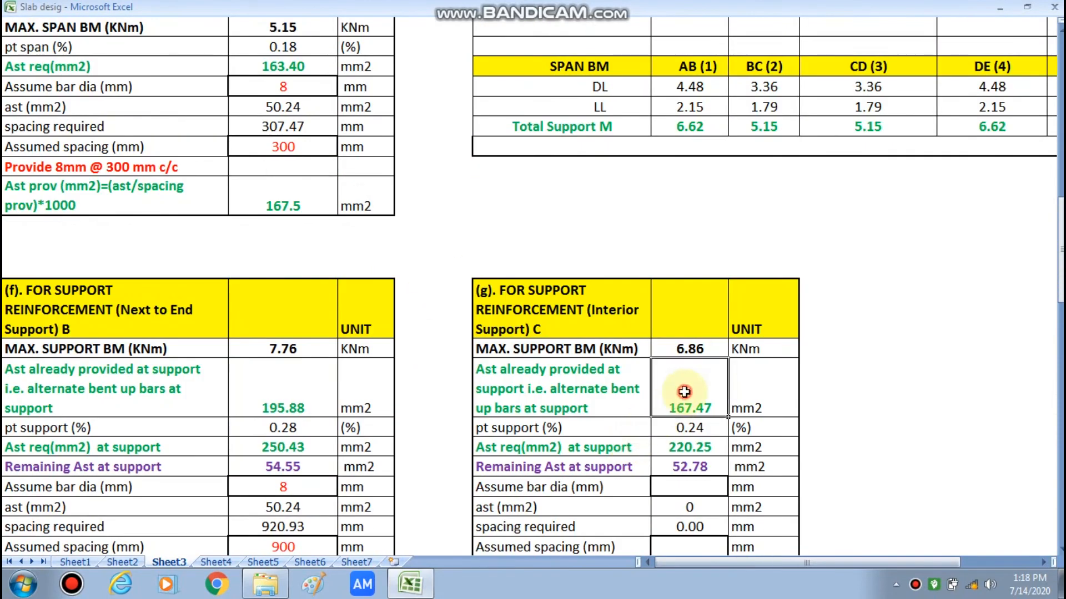
double_click(685, 400)
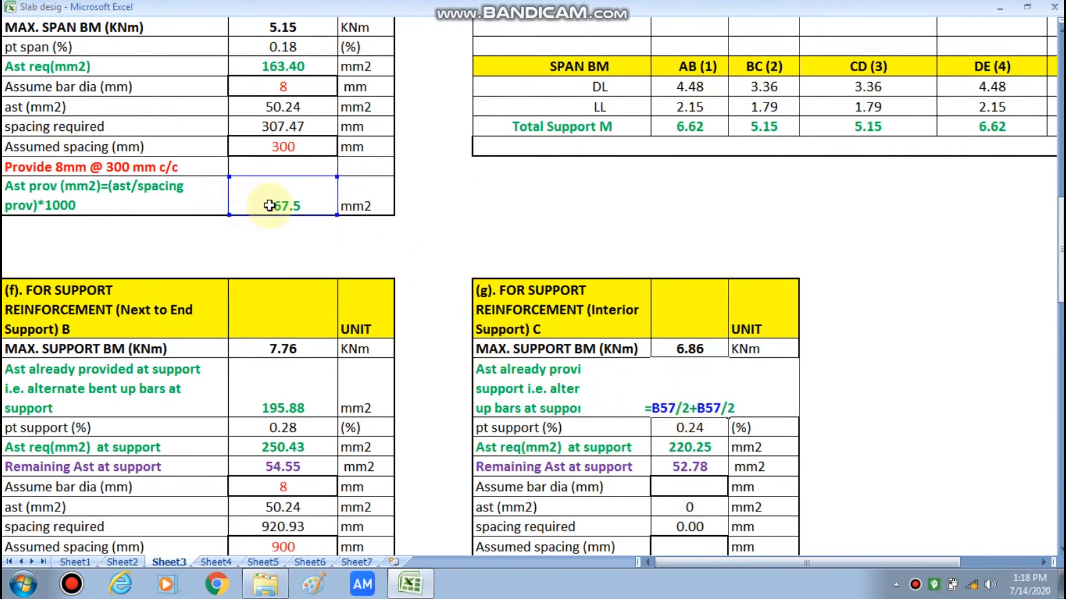
scroll(272, 204, "up", 2)
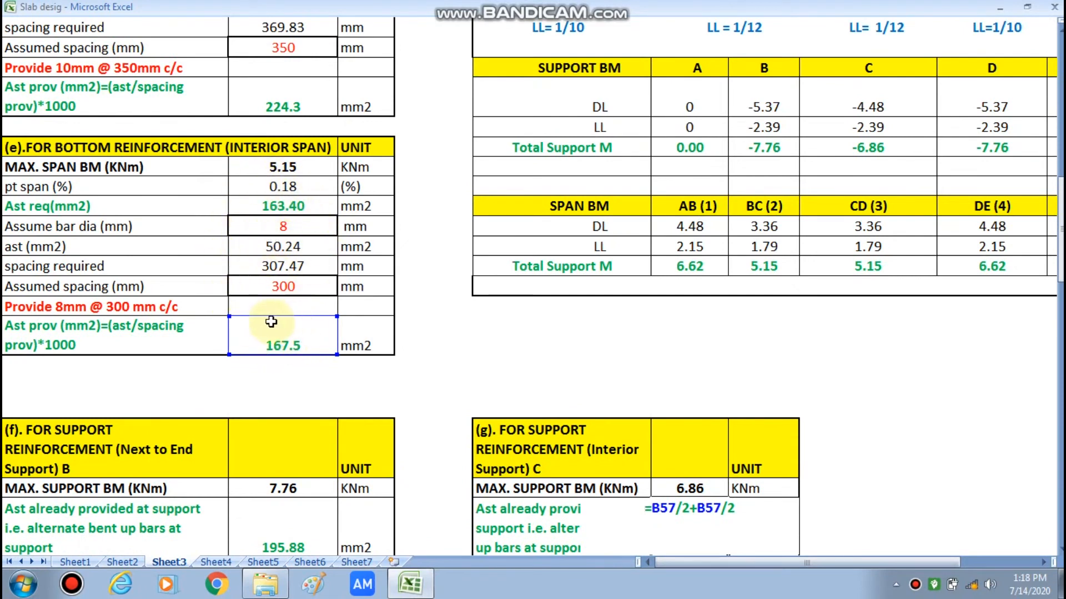
scroll(710, 388, "down", 1)
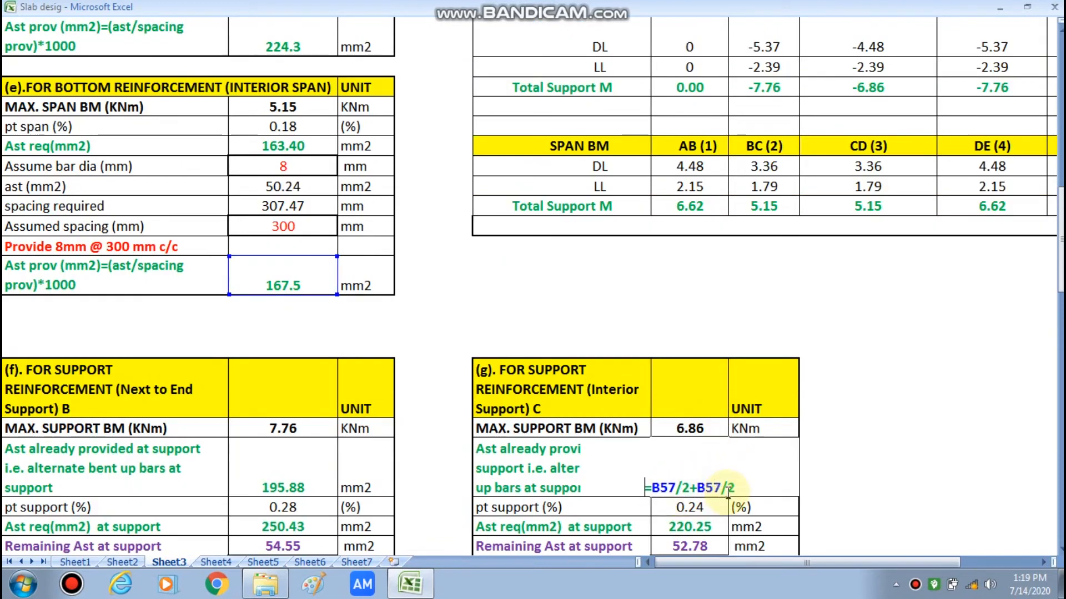
key("Escape")
scroll(685, 476, "down", 1)
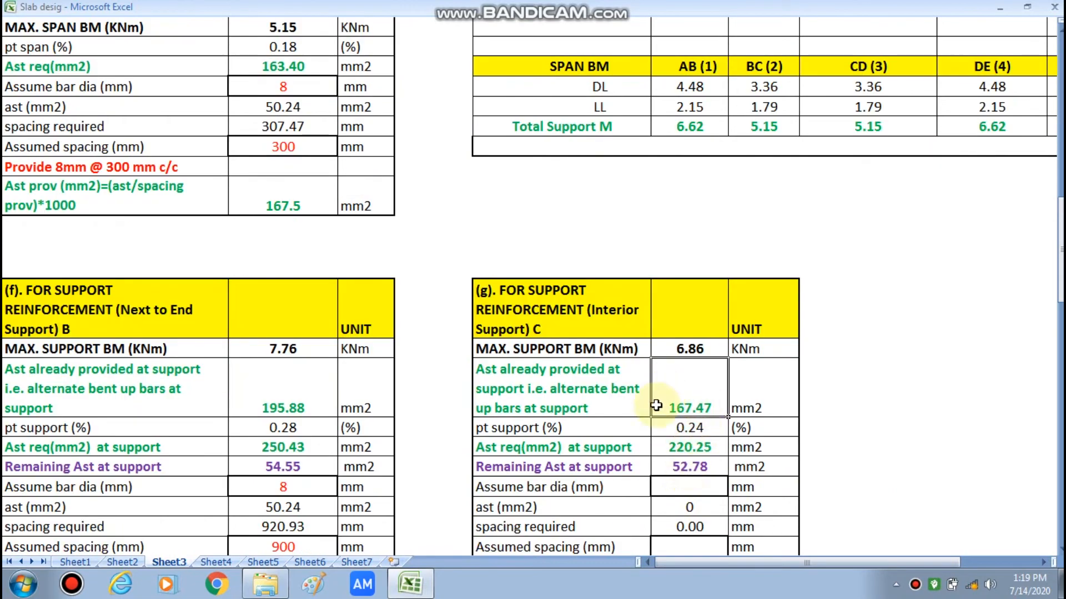
Inspect support C's formulas for the steel percentage and the remaining steel area
double_click(690, 430)
key("Escape")
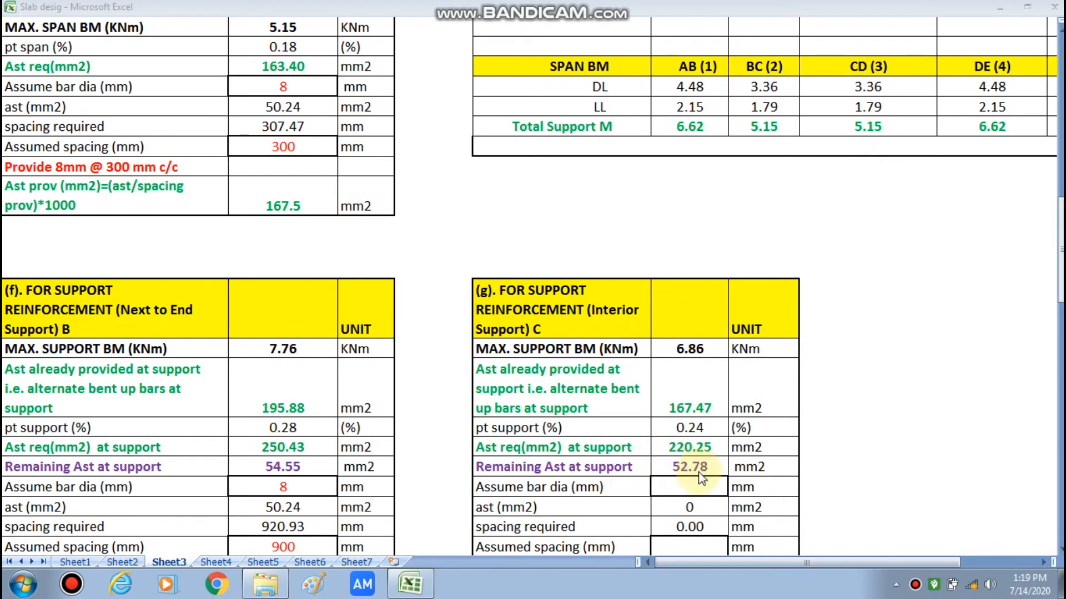
key("F2")
key("Escape")
Set support C's assumed bar diameter to 8 mm and its assumed spacing to 900 mm
double_click(694, 486)
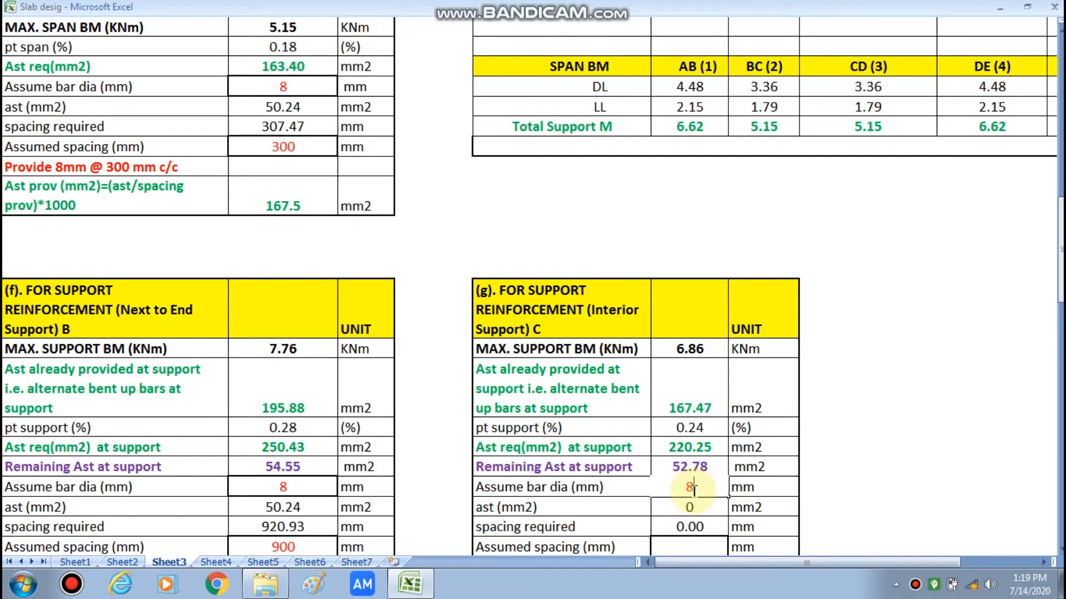
left_click(894, 487)
left_click_drag(1059, 236, 1059, 275)
left_click(688, 285)
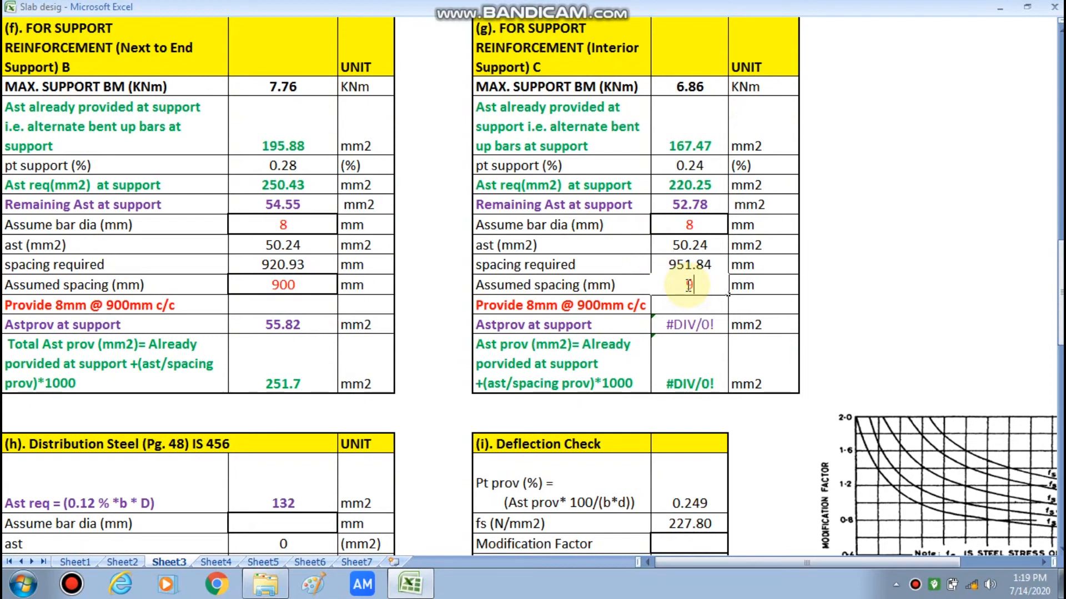
type("900")
left_click(900, 324)
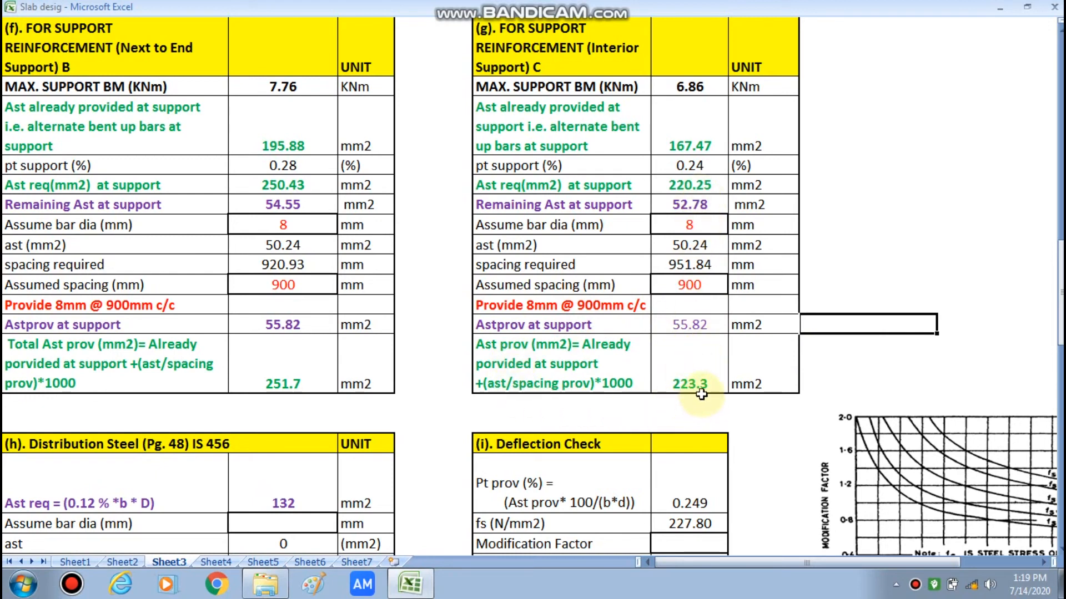
Inspect the required steel area formula in the distribution steel section
left_click_drag(1060, 289, 1060, 322)
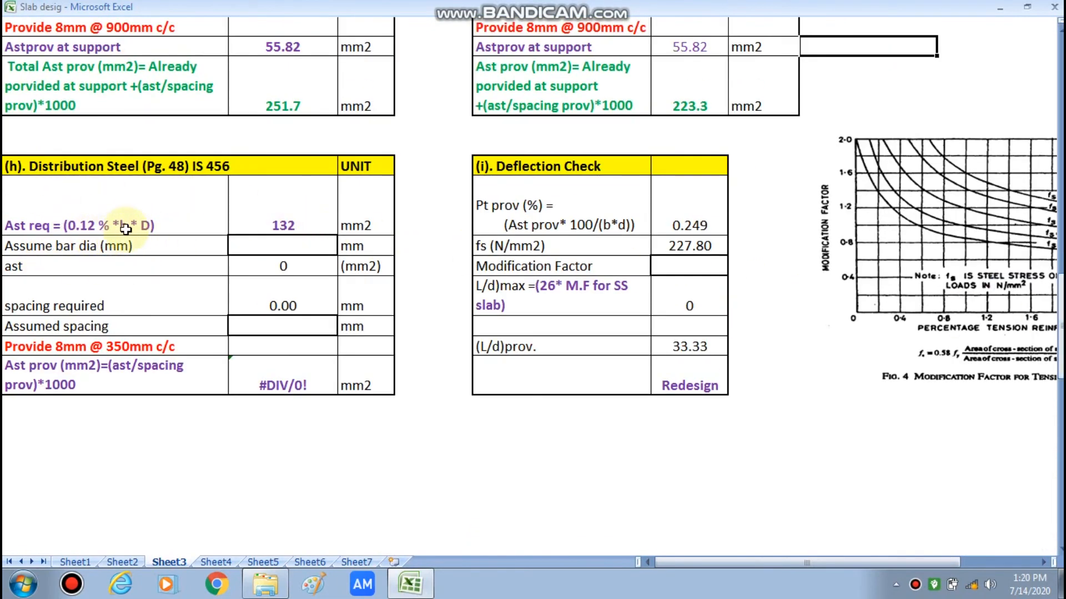
scroll(191, 238, "up", 1)
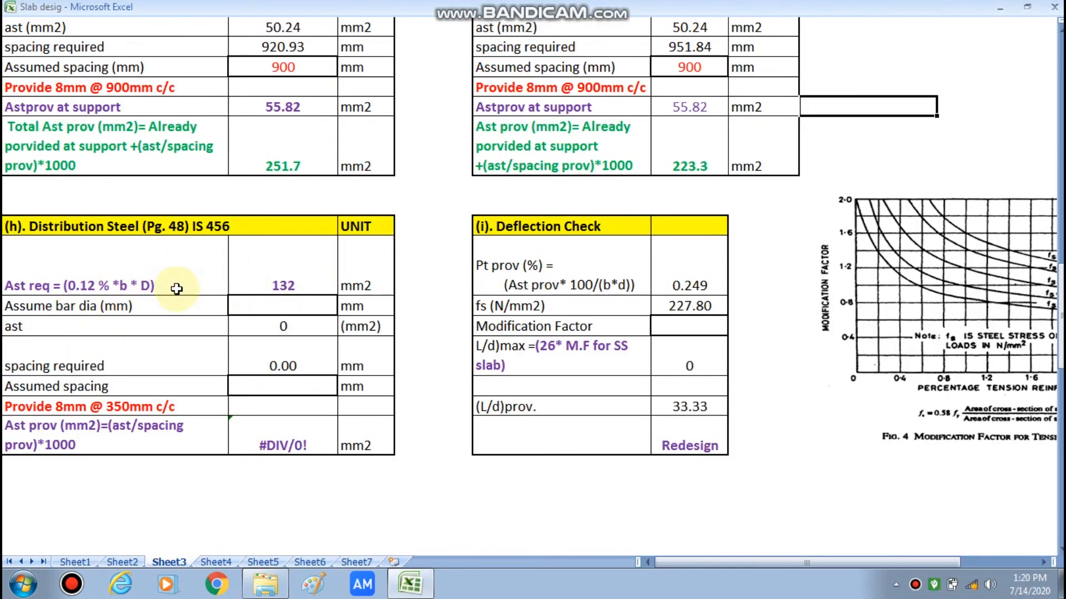
double_click(290, 286)
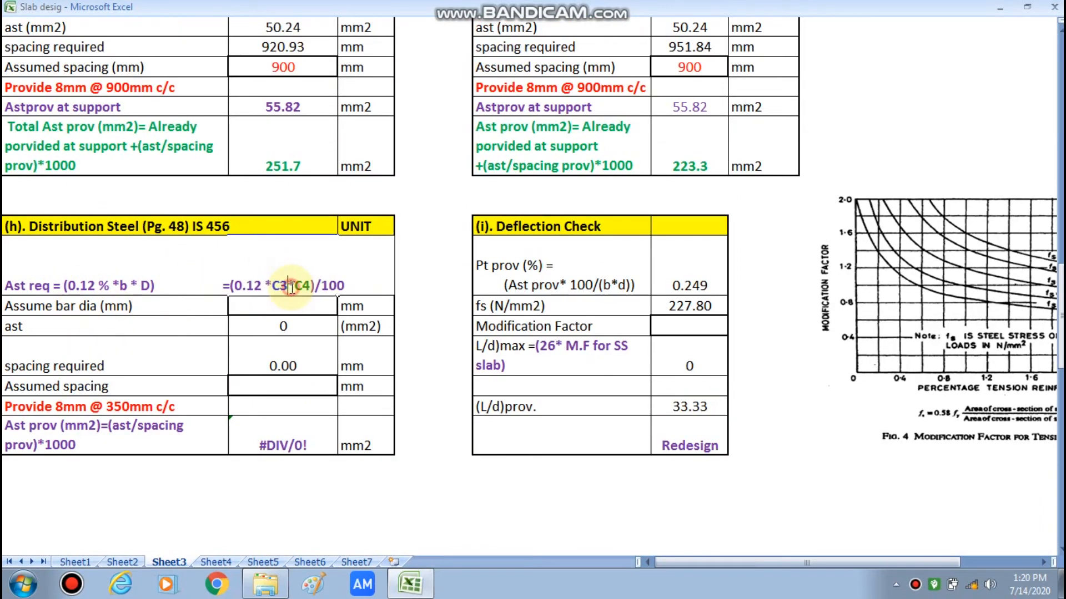
key("Return")
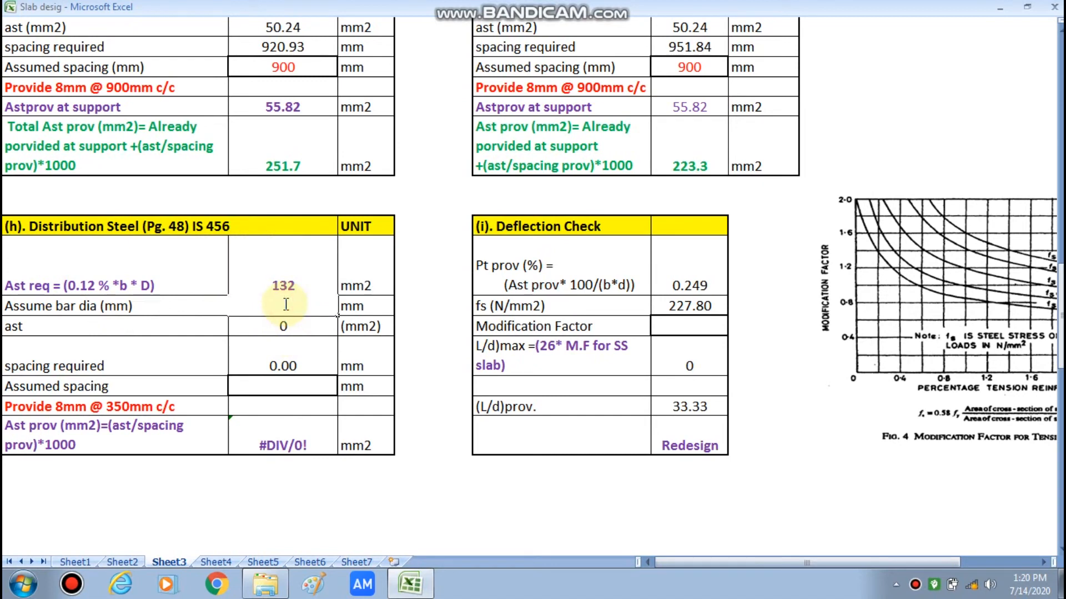
Set the distribution steel's assumed bar diameter to 8 mm and its assumed spacing to 350 mm
type("8")
left_click(293, 517)
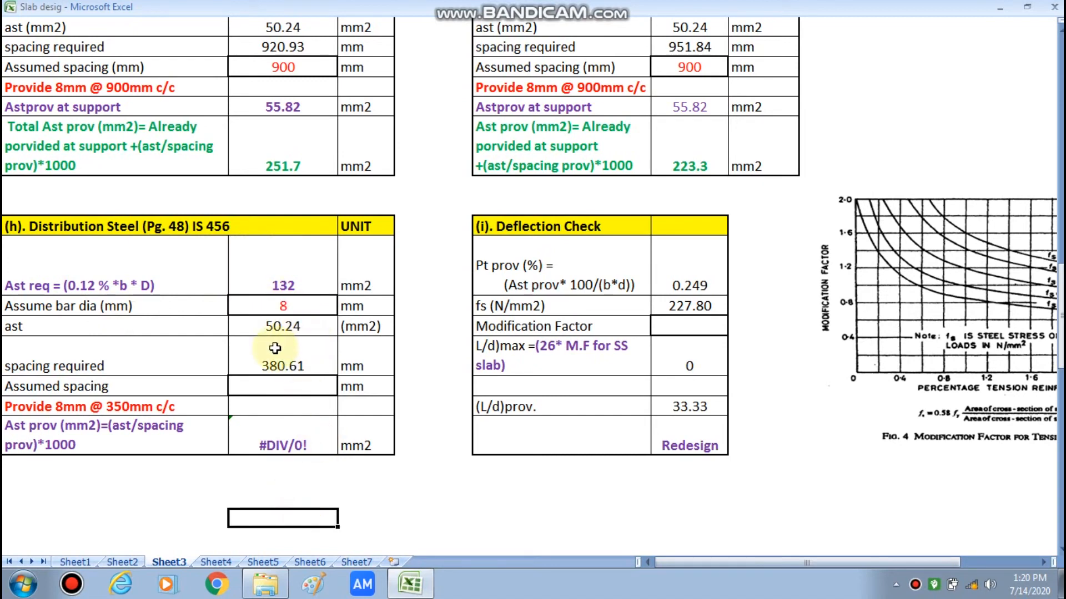
double_click(279, 386)
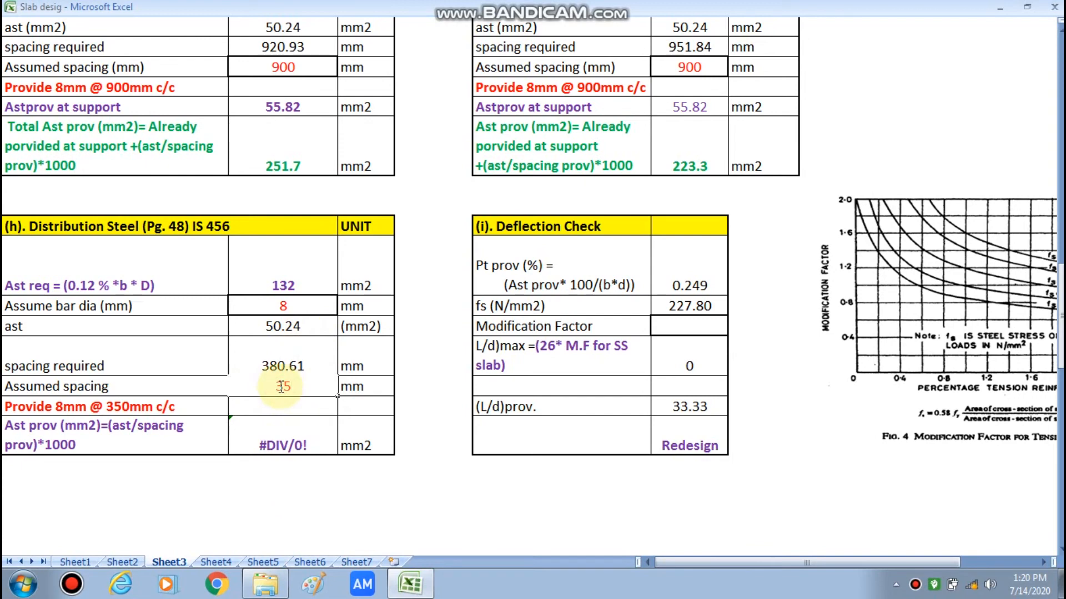
left_click(299, 484)
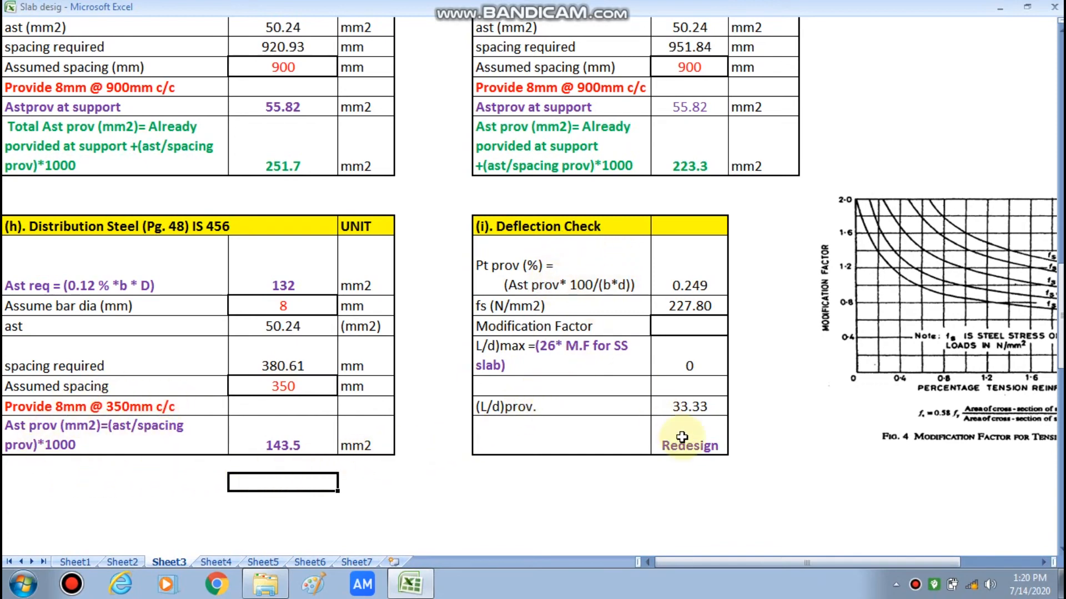
Inspect the deflection check's formulas for provided steel percentage and fs, tracing the provided steel area to the end span section
left_click_drag(801, 561, 803, 561)
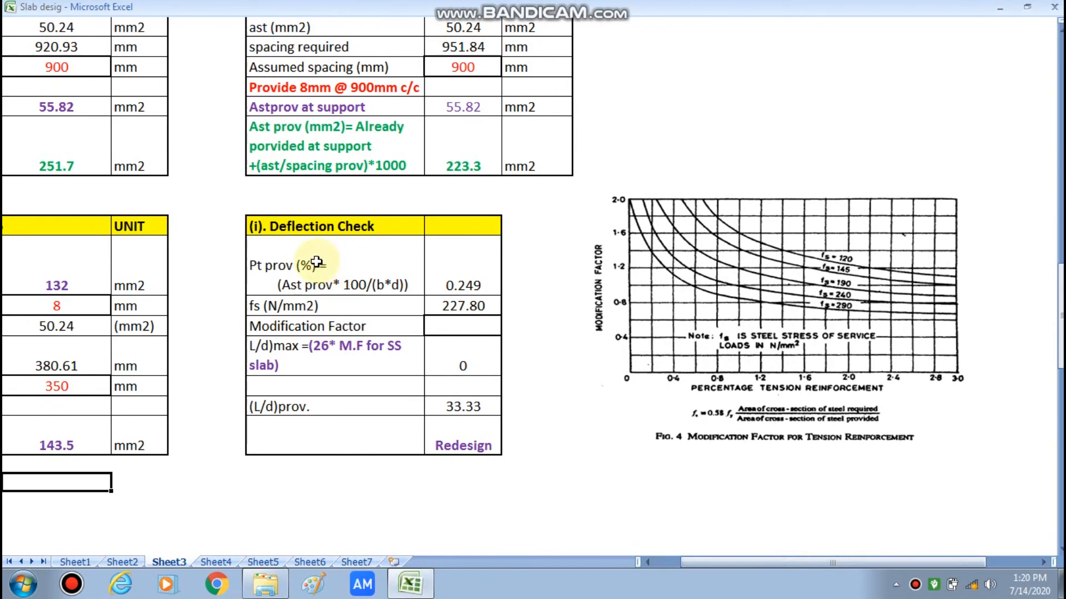
double_click(450, 271)
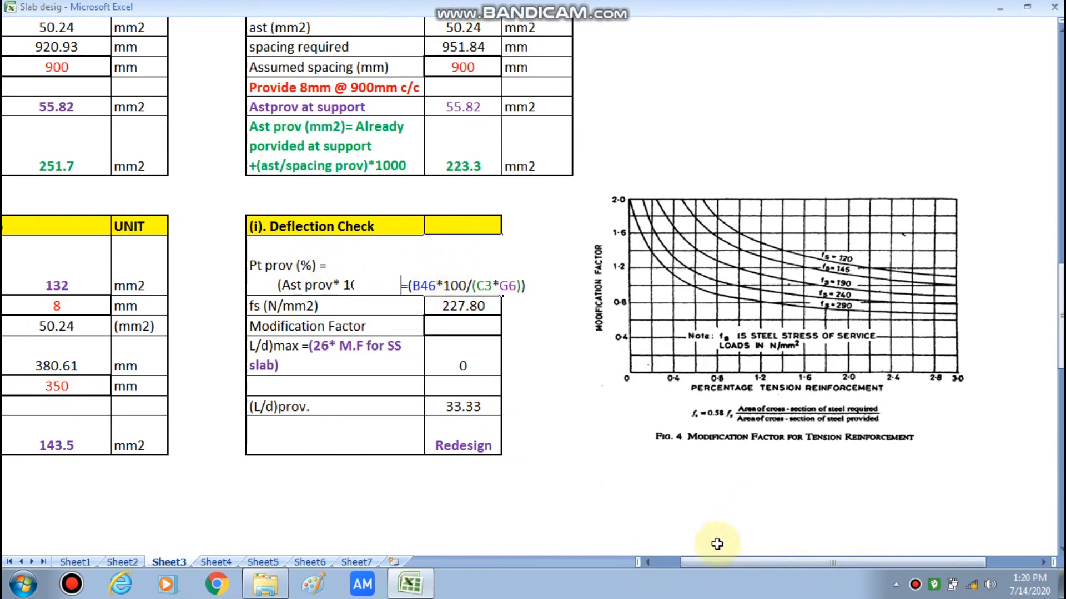
left_click_drag(704, 563, 678, 564)
scroll(394, 258, "up", 8)
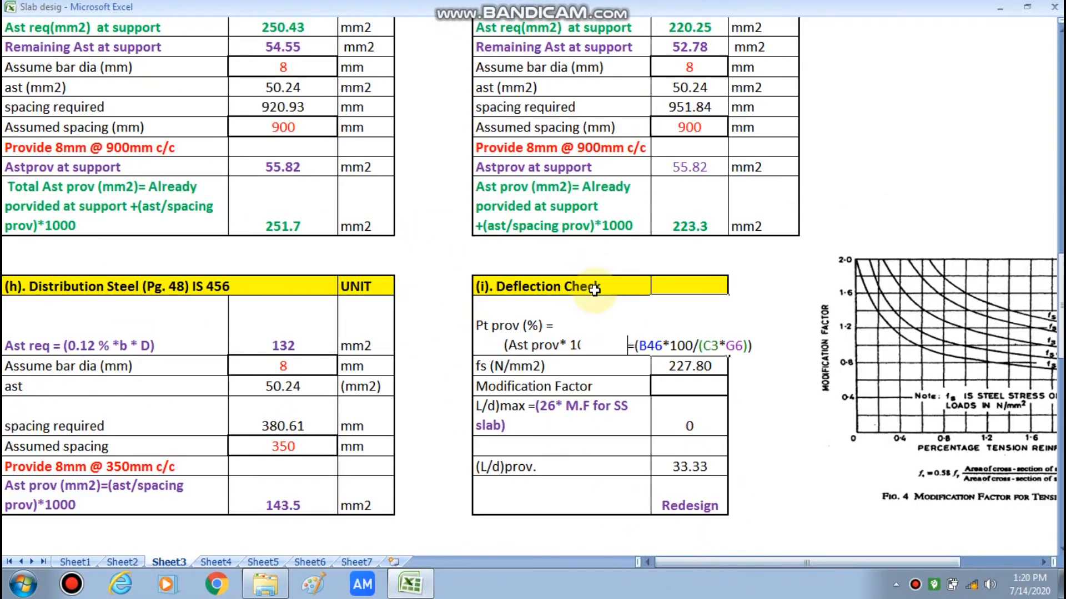
scroll(451, 297, "up", 3)
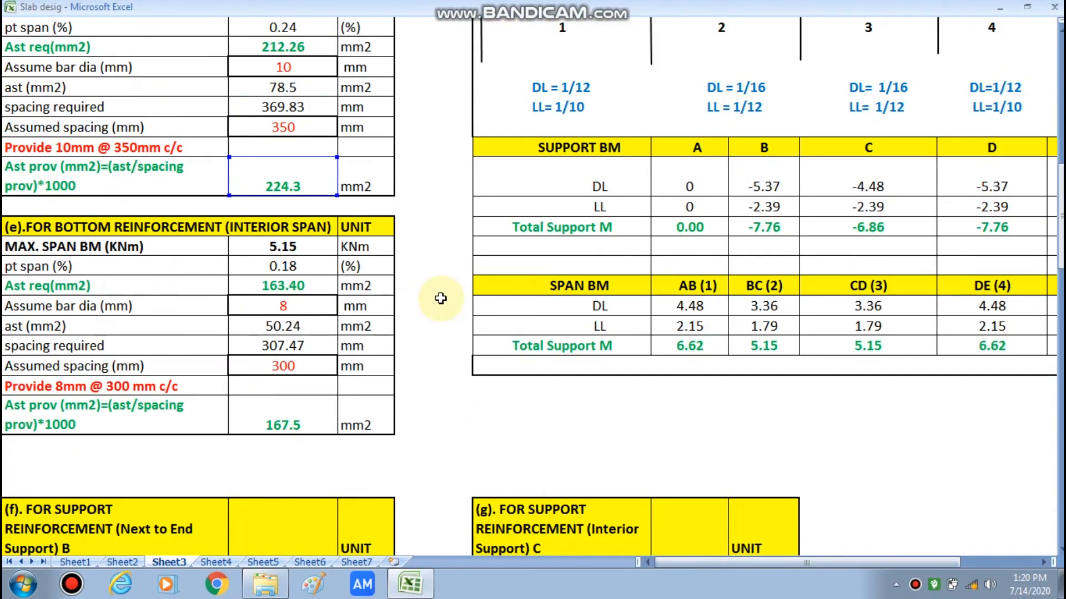
scroll(244, 139, "down", 1)
left_click(270, 128)
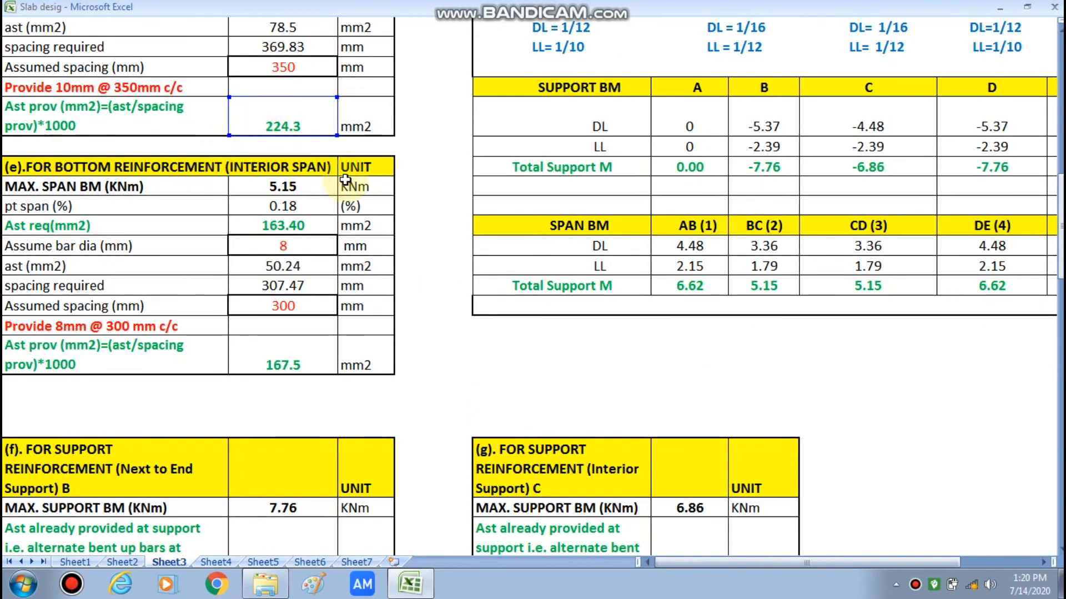
scroll(317, 175, "down", 8)
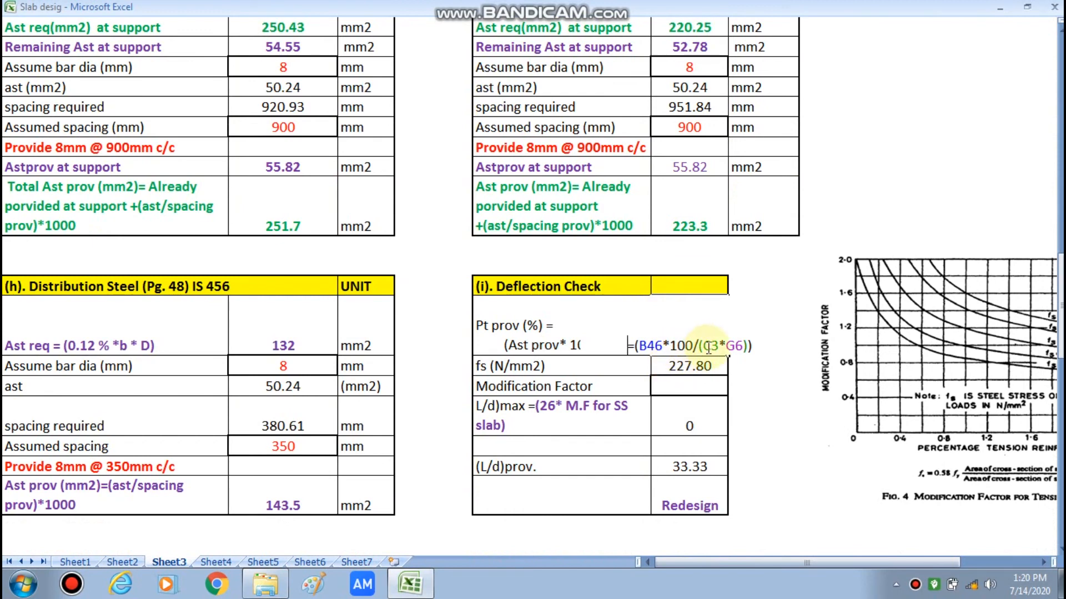
key("Return")
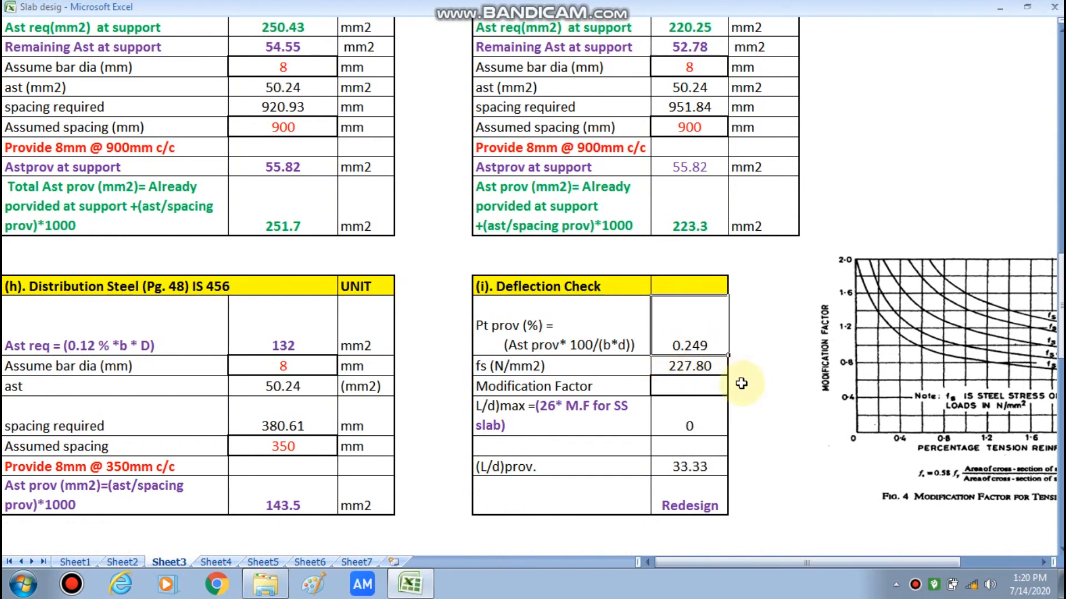
double_click(679, 368)
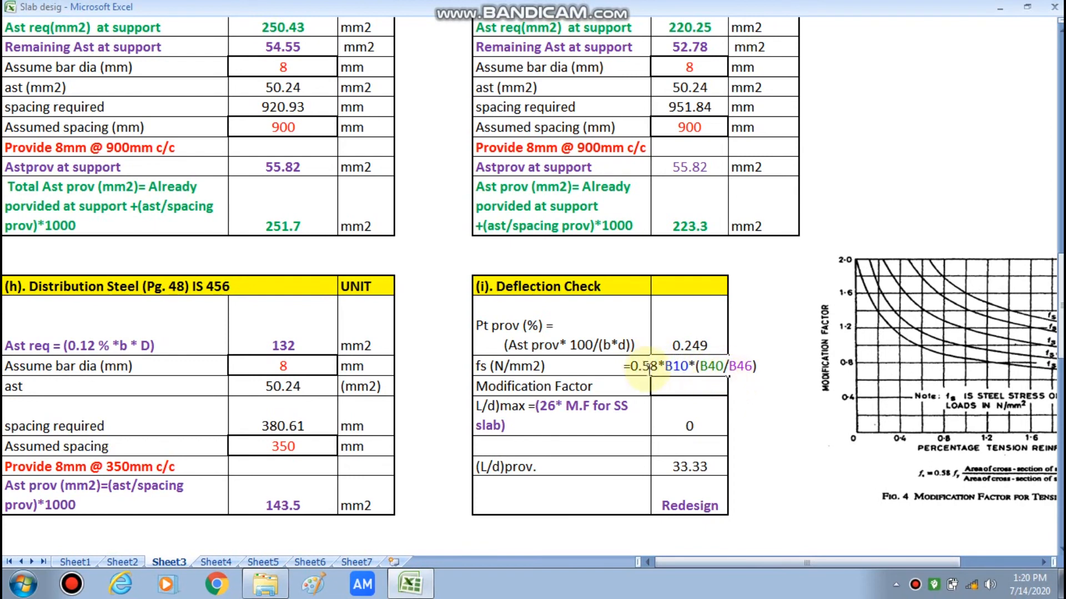
key("Return")
Set the deflection check's modification factor to 1.7, using the tension reinforcement chart
left_click(684, 385)
scroll(685, 385, "right", 1)
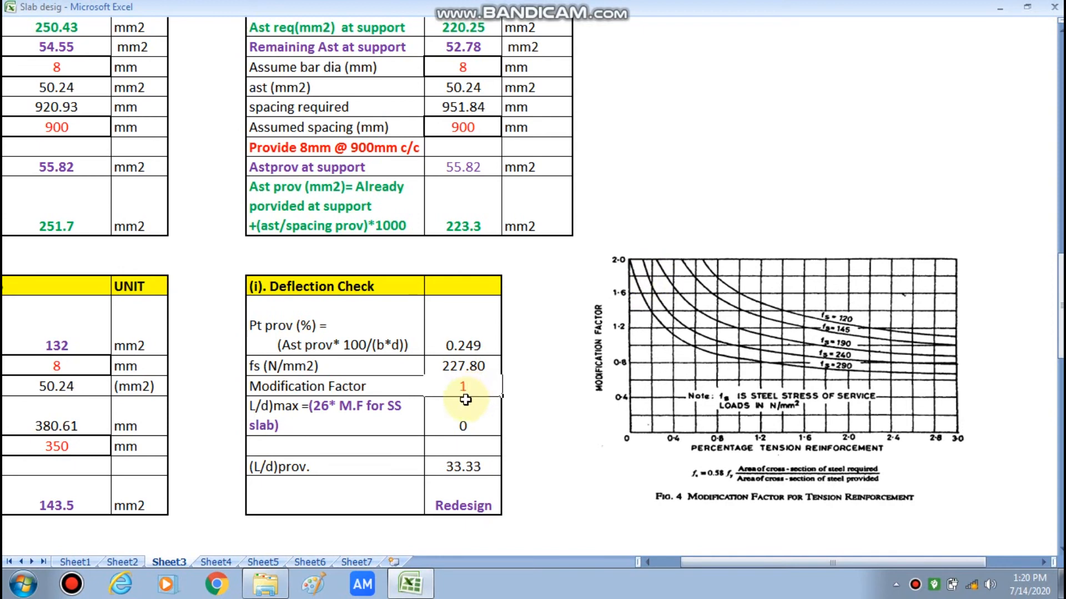
type("1.7")
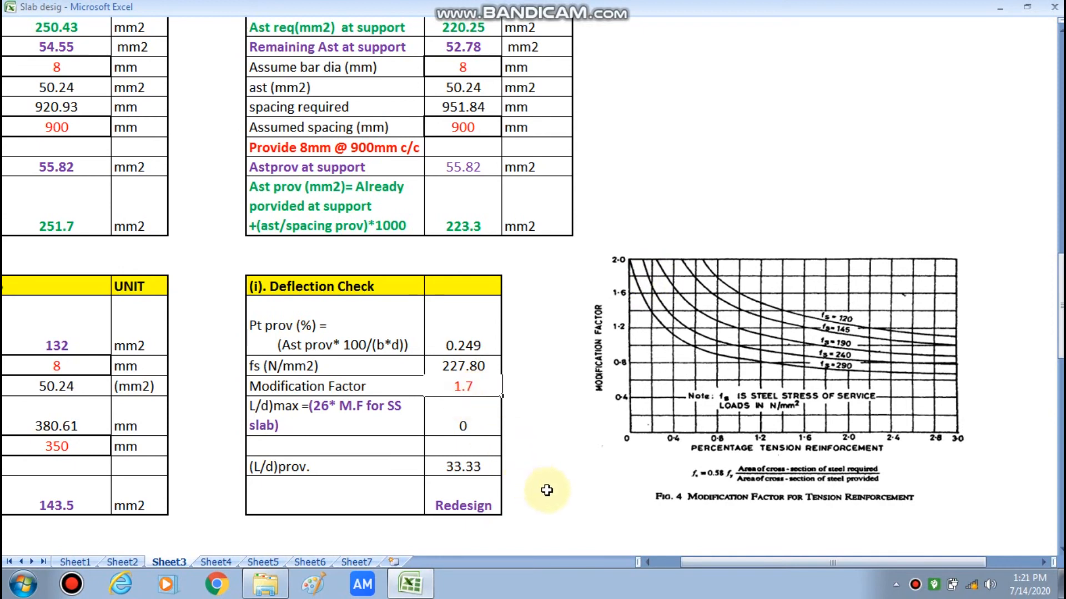
left_click(535, 490)
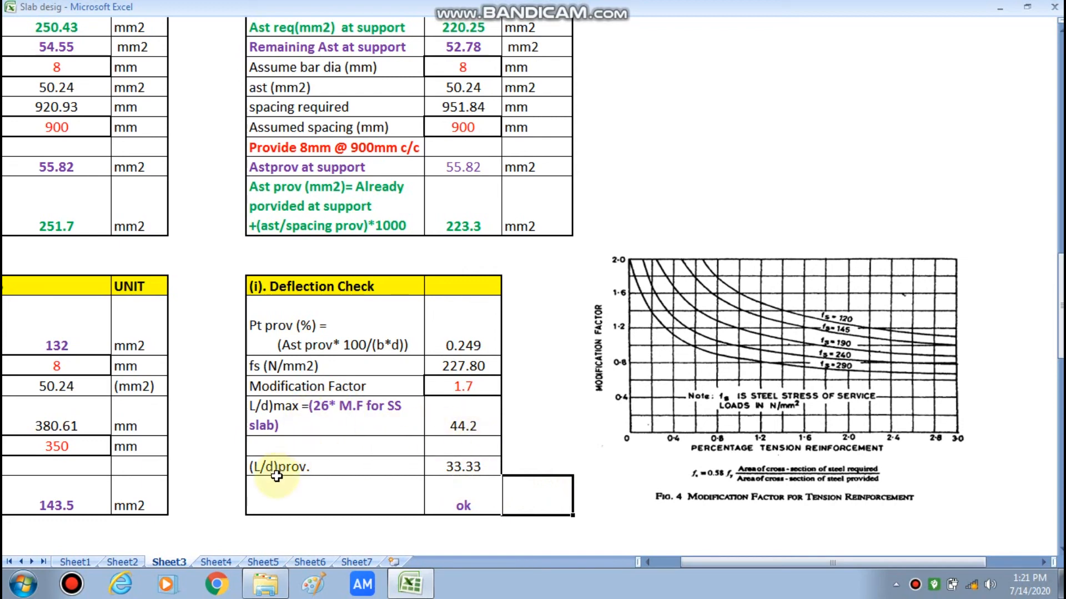
Inspect the formulas for the provided L/d ratio and the ok/Redesign result in the deflection check
double_click(455, 467)
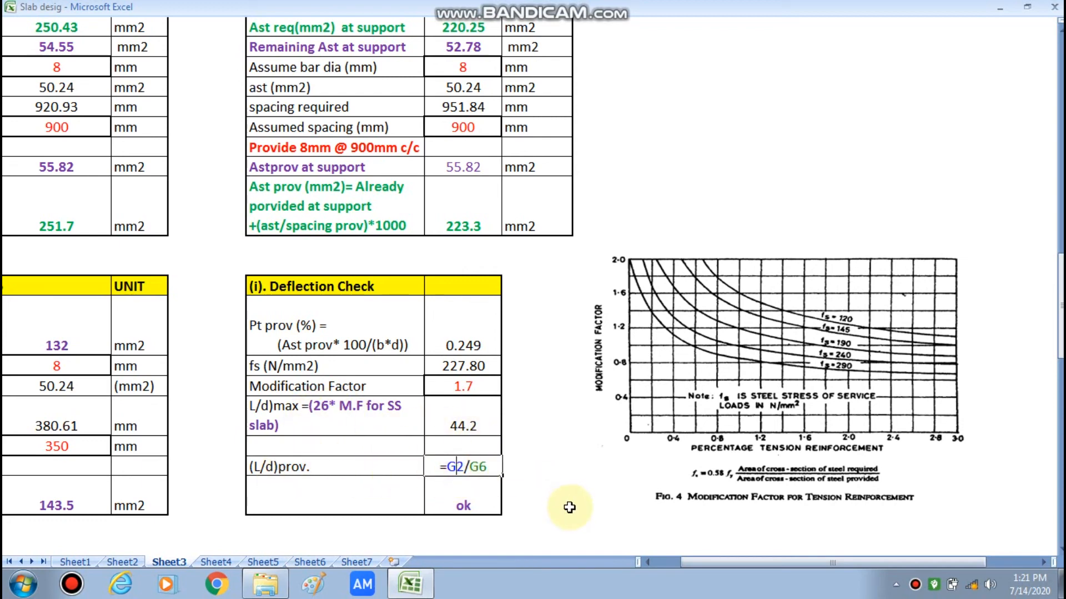
key("Escape")
double_click(486, 506)
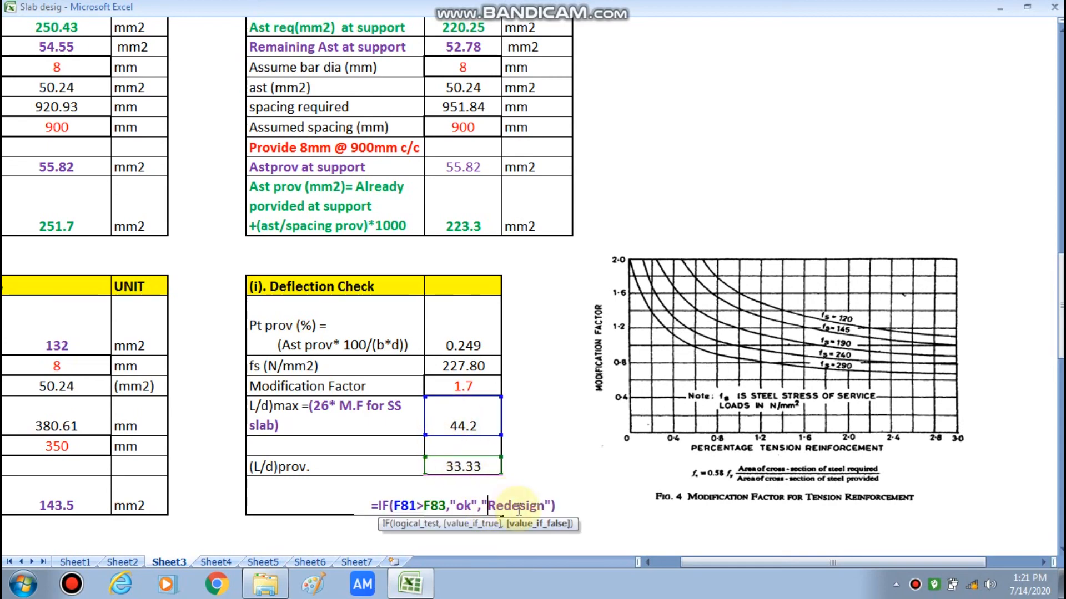
key("Escape")
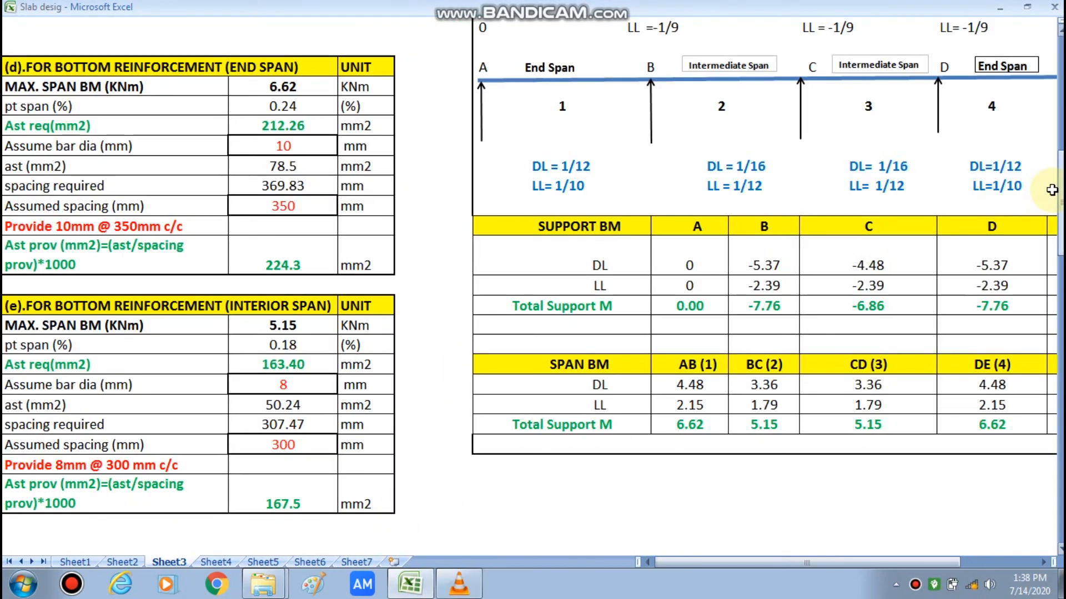
Examine the bar diameters and spacings provided for the end span, interior span and supports B and C against the continuous slab diagram
scroll(1061, 210, "up", 4)
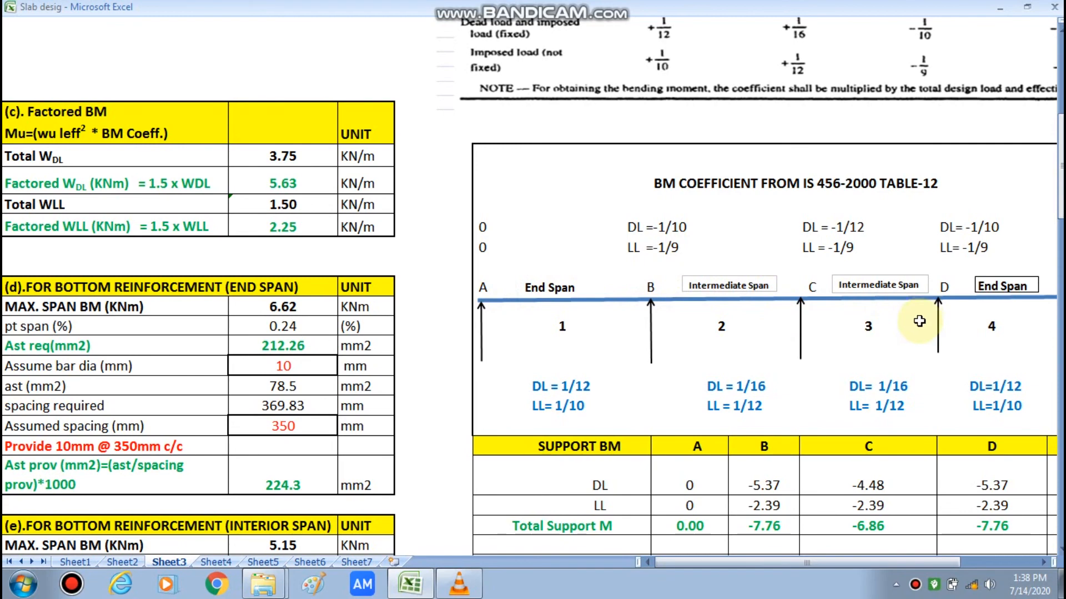
mouse_move(1061, 184)
left_mouse_down()
mouse_move(1060, 105)
mouse_move(1060, 188)
left_mouse_up()
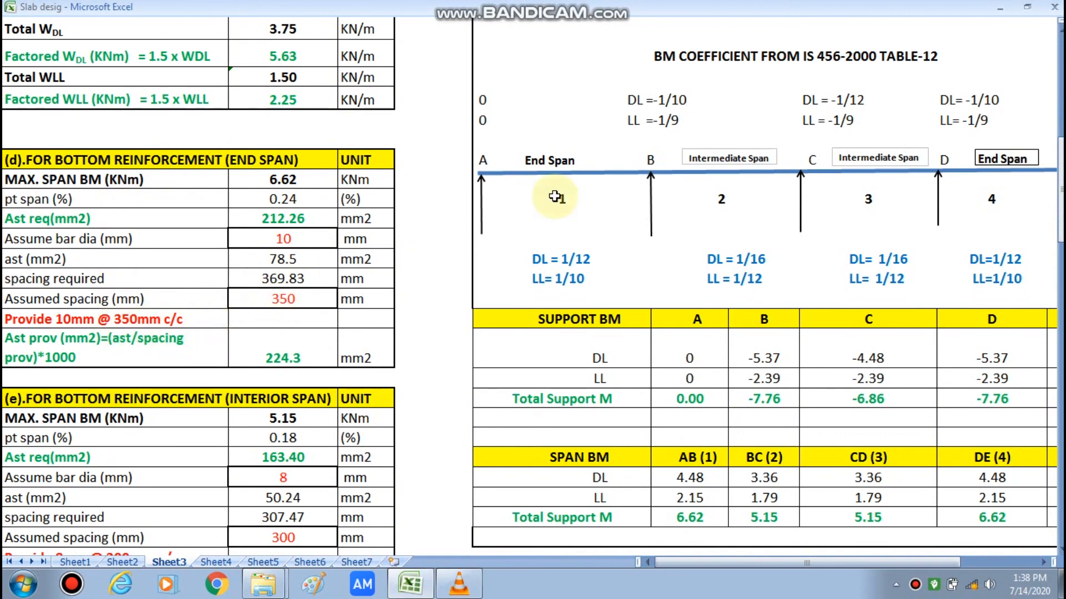
left_click_drag(1060, 189, 1060, 199)
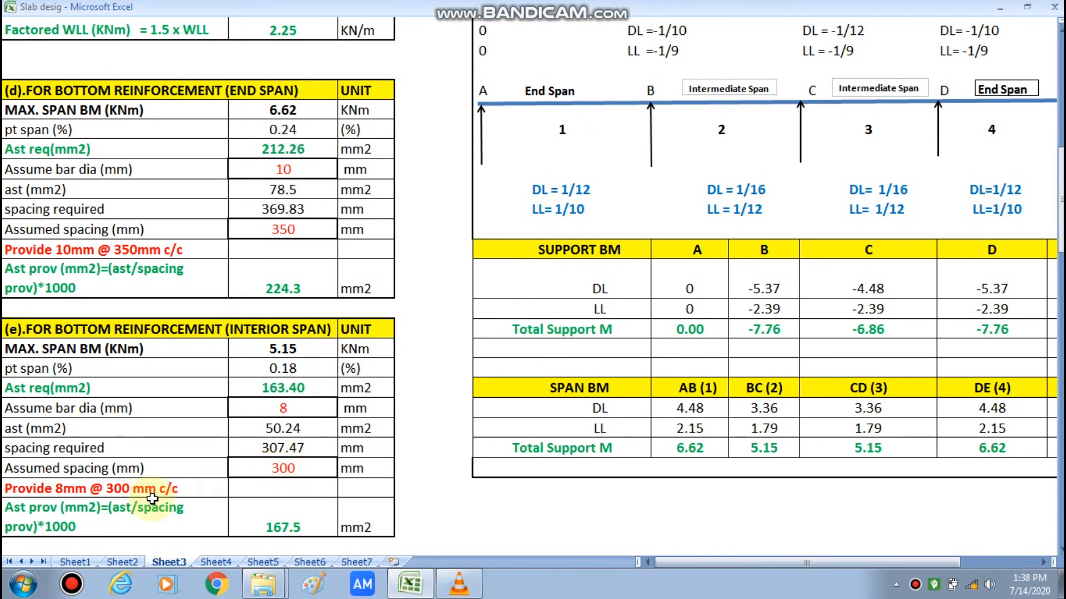
left_click_drag(1060, 192, 1060, 230)
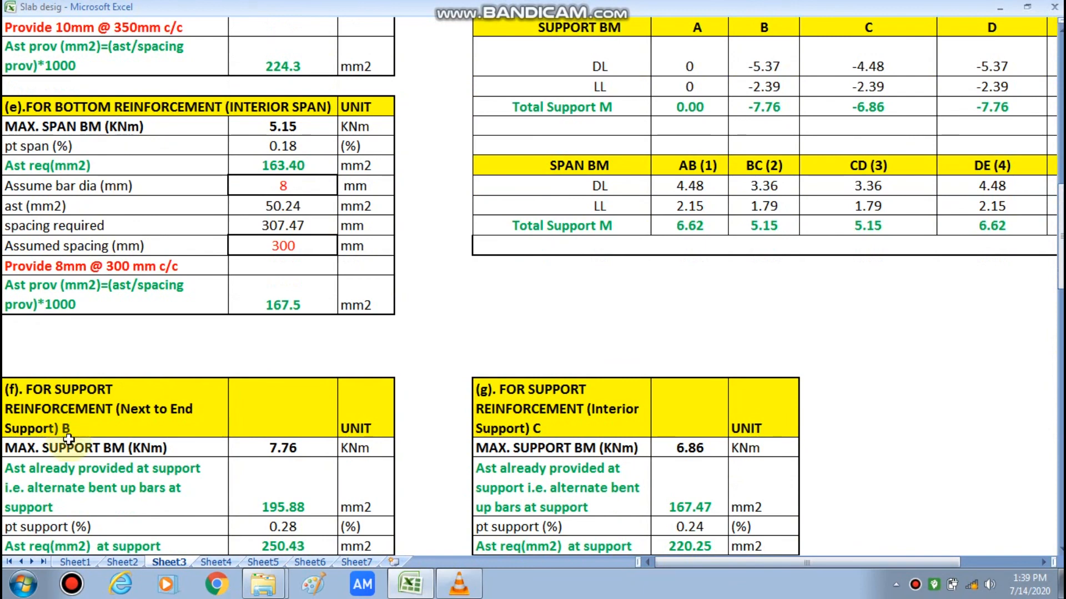
left_click_drag(1060, 222, 1033, 185)
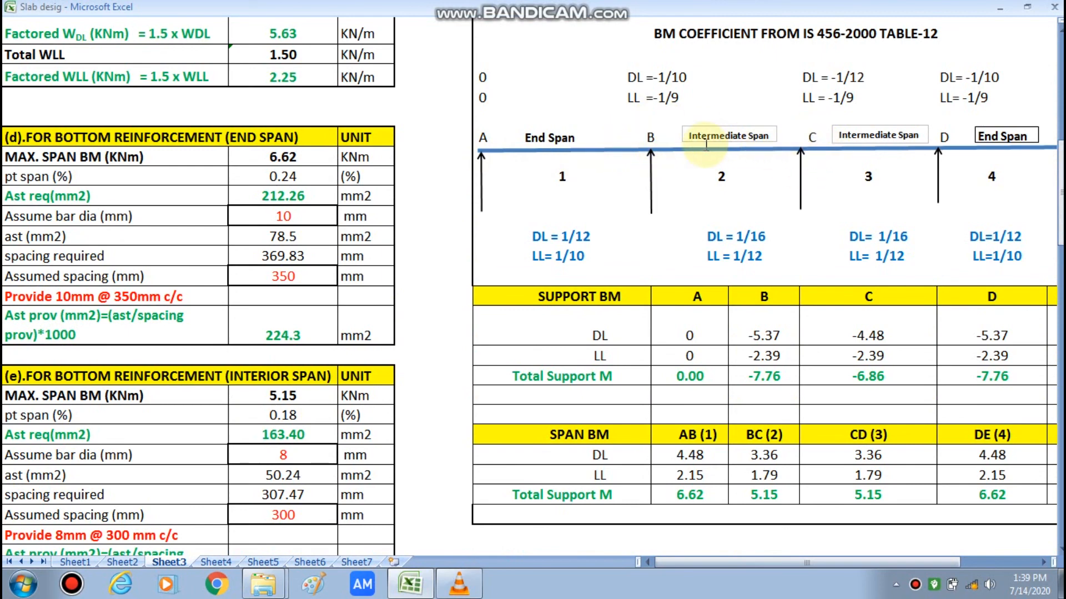
left_click_drag(1060, 166, 1060, 178)
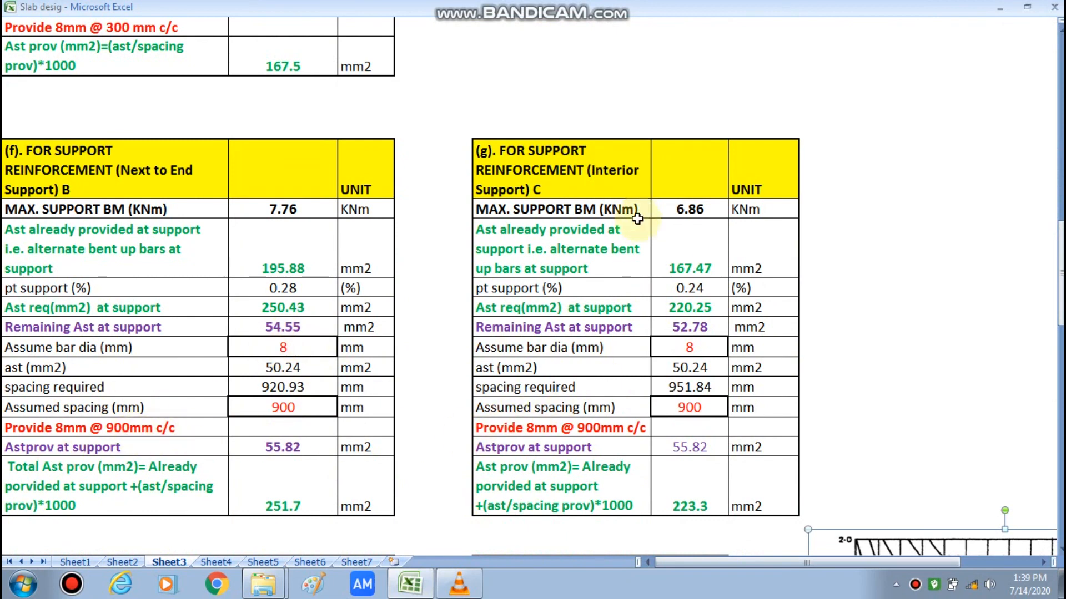
left_click_drag(1060, 281, 1060, 283)
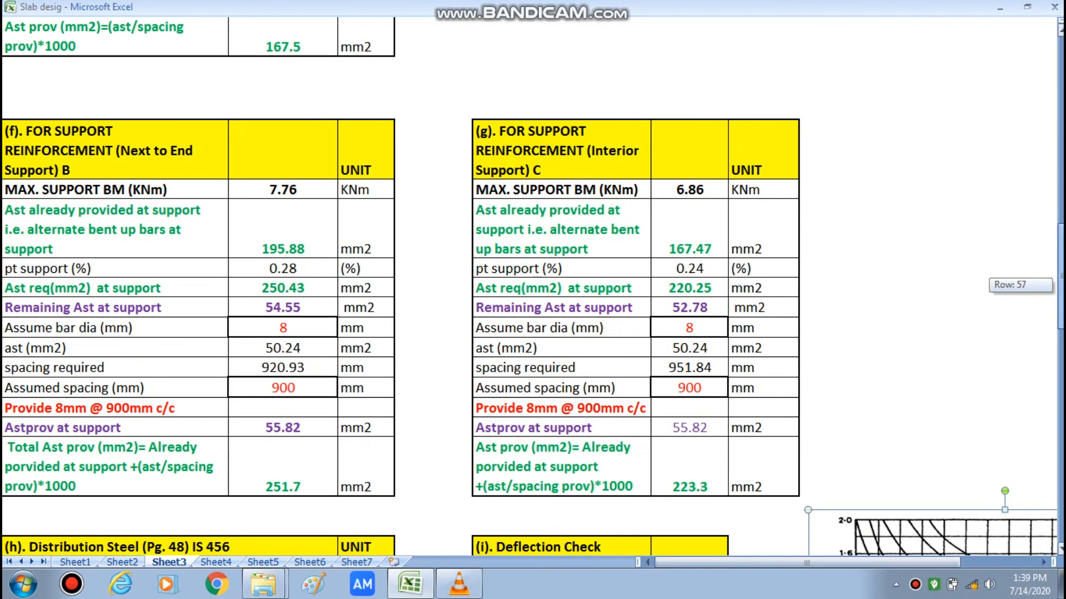
left_click_drag(1060, 281, 1059, 248)
left_click_drag(771, 559, 787, 561)
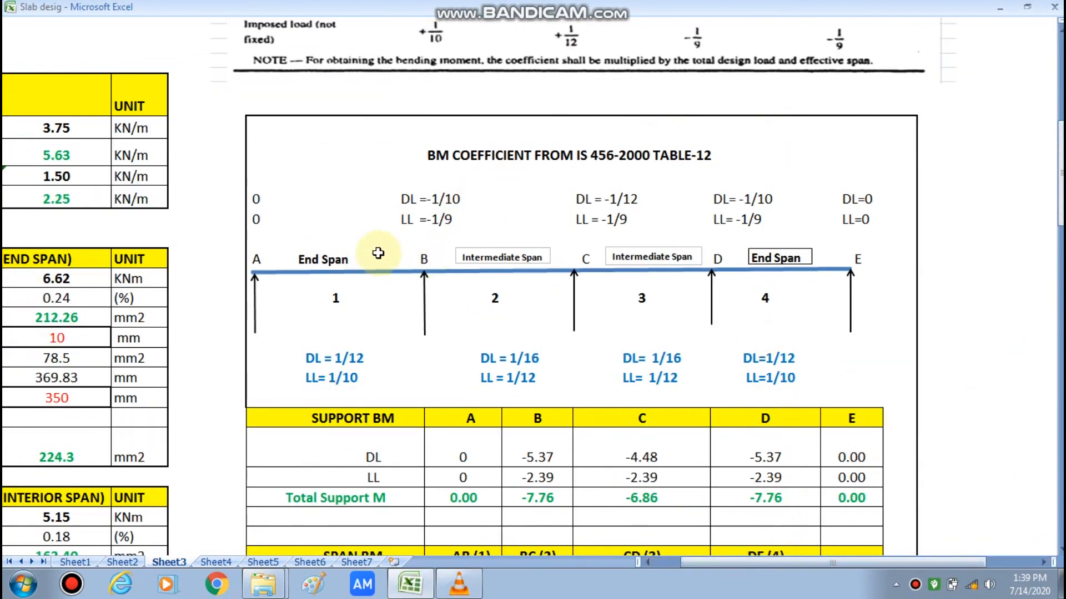
left_click_drag(733, 562, 706, 562)
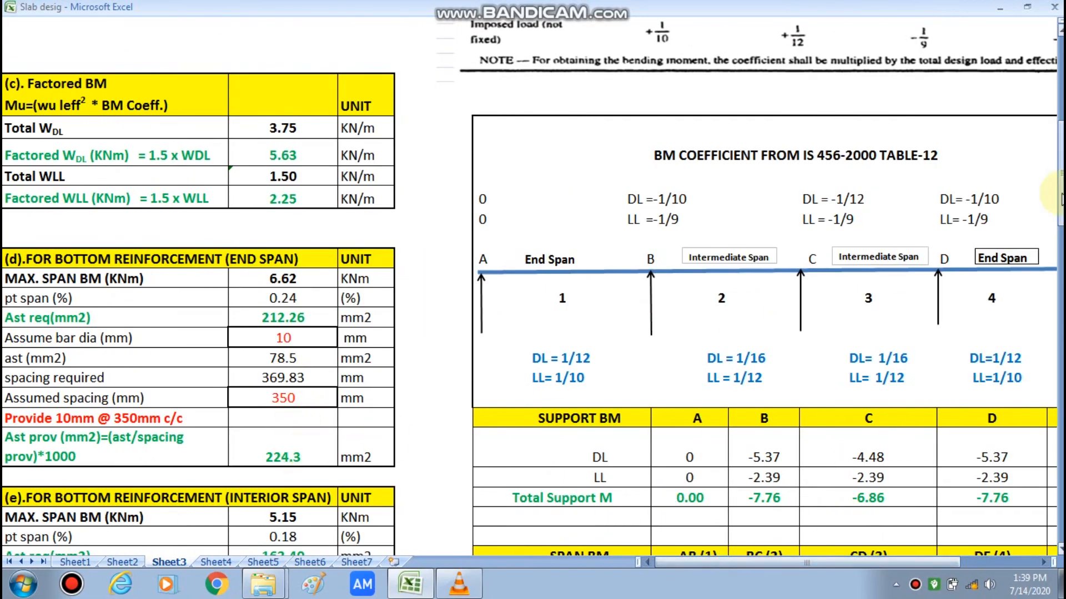
Return to the one-way continuous slab's input data and effective depth tables at the start of Sheet3
scroll(1060, 199, "down", 2)
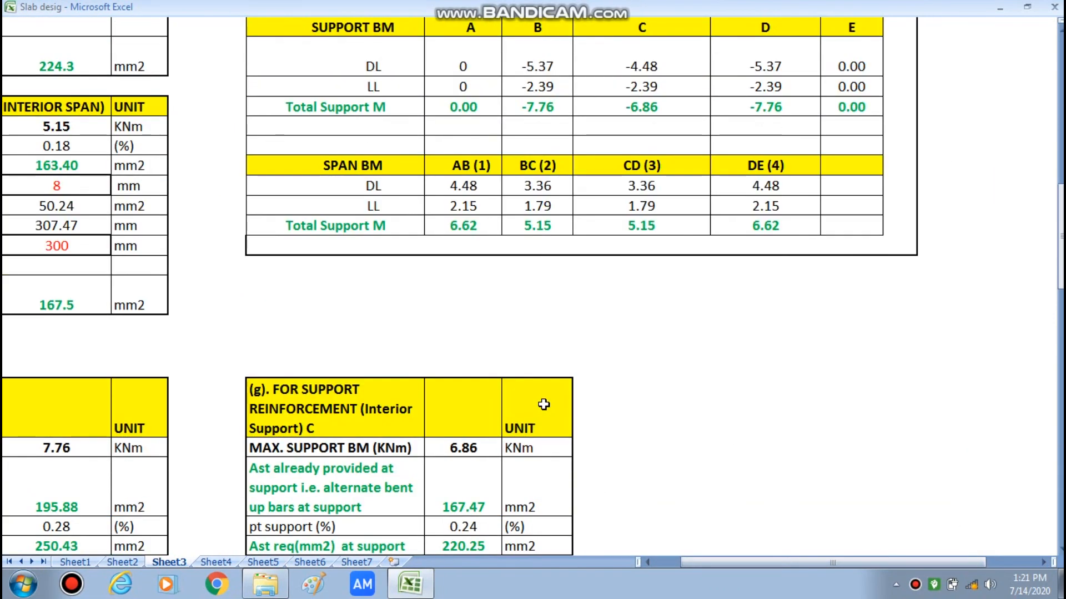
scroll(543, 404, "up", 6)
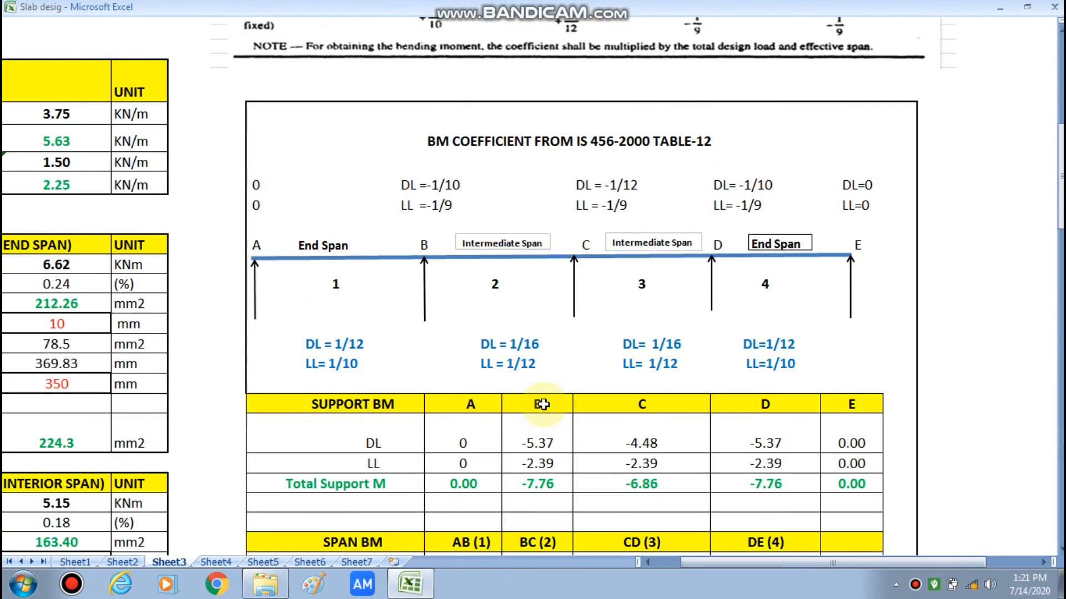
scroll(542, 405, "up", 9)
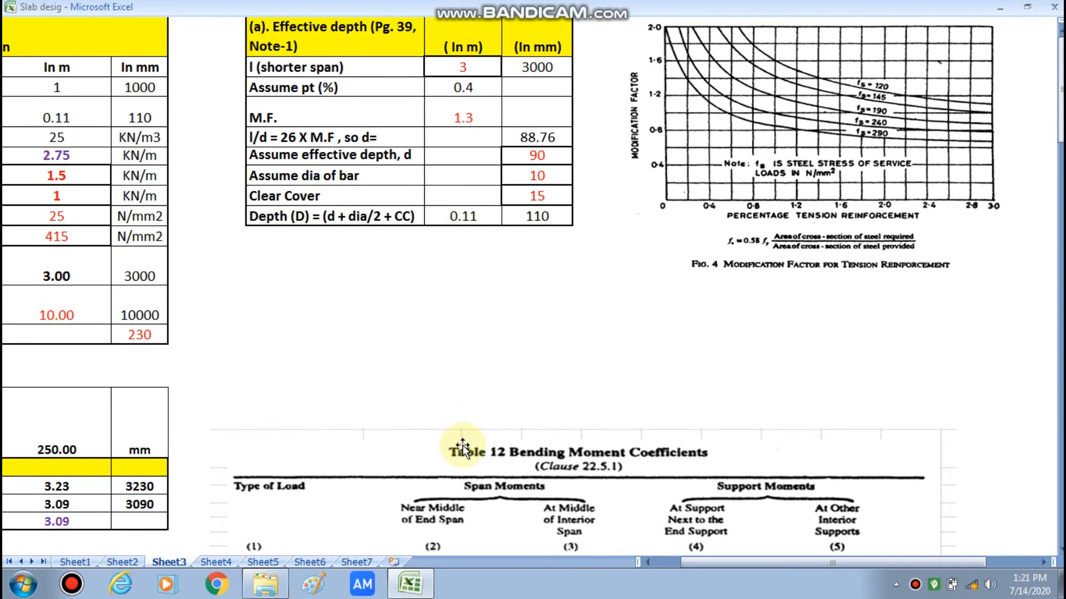
left_click_drag(691, 559, 665, 559)
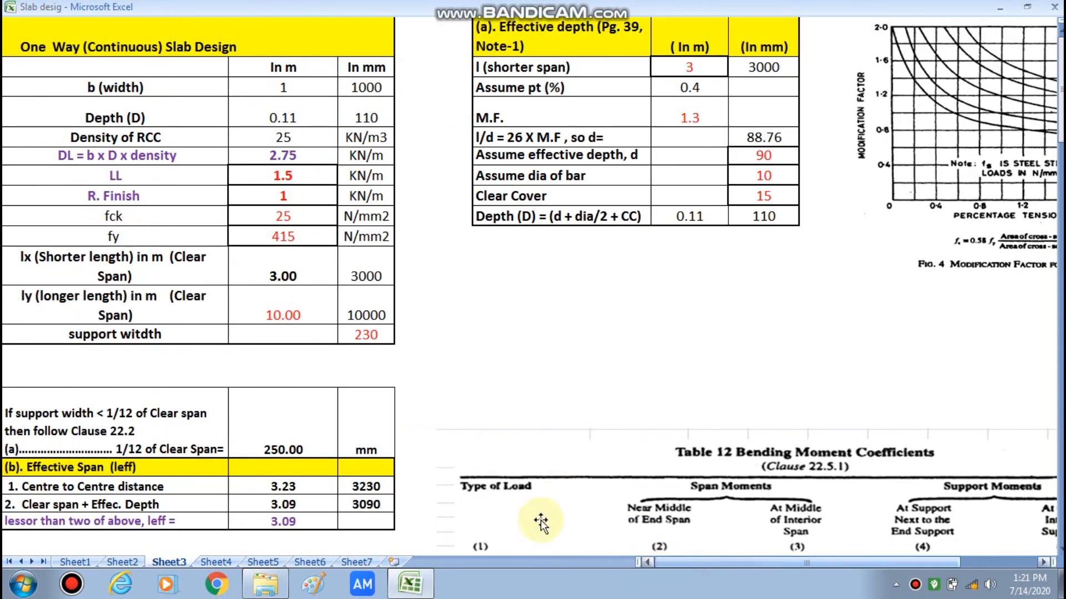